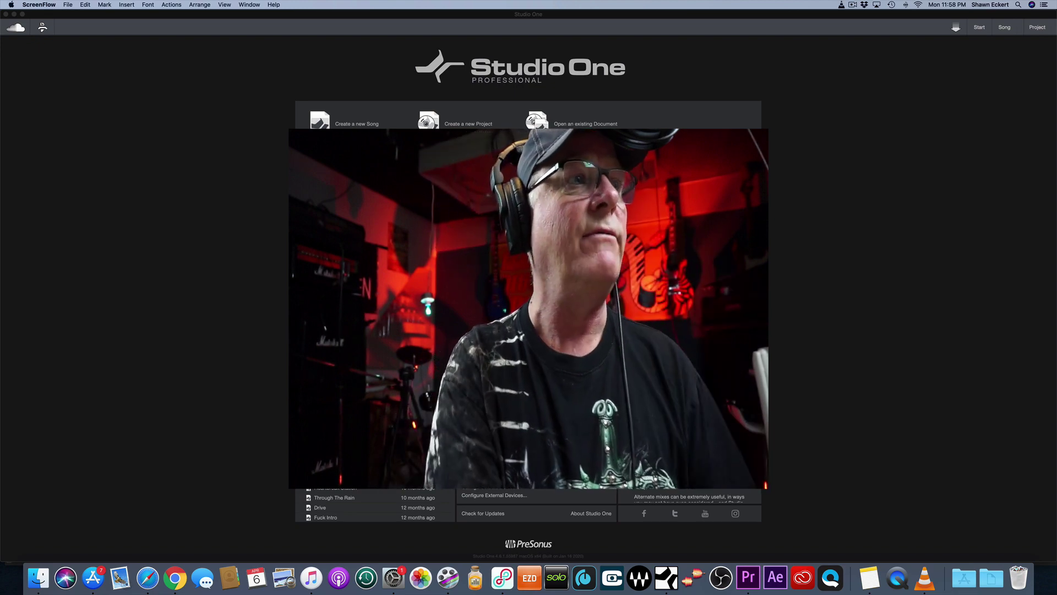
Step: Create an empty song titled "Loopback Test" and show the mixing console
click(354, 127)
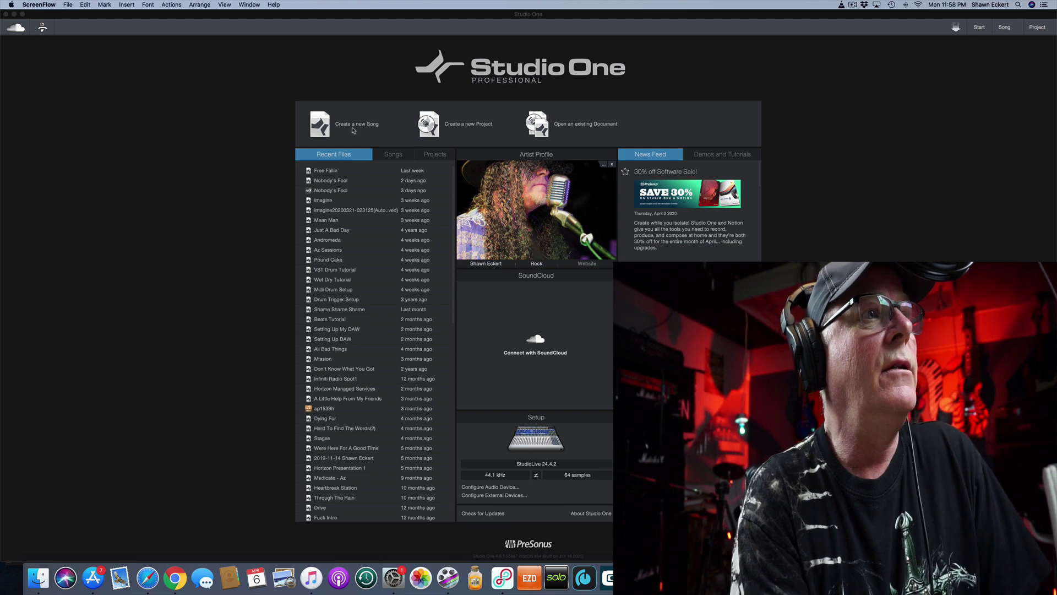
click(354, 126)
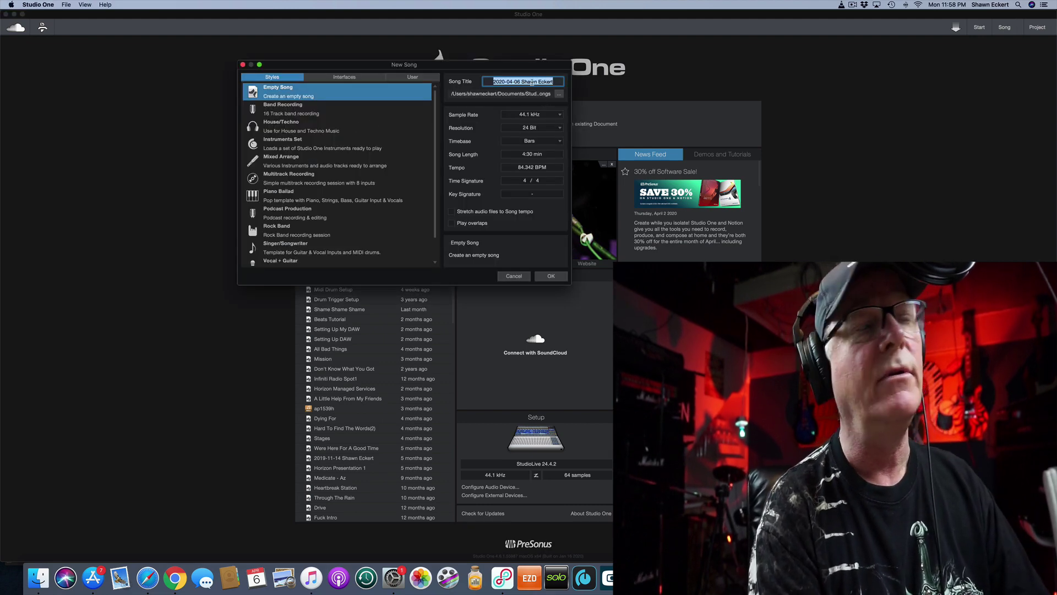
text(L)
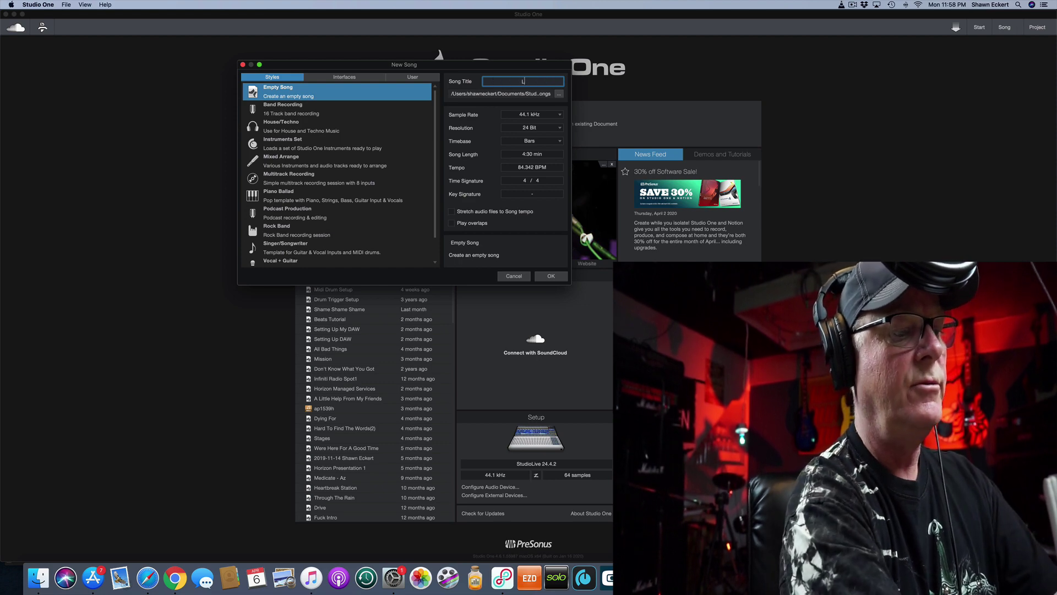
text(oopback)
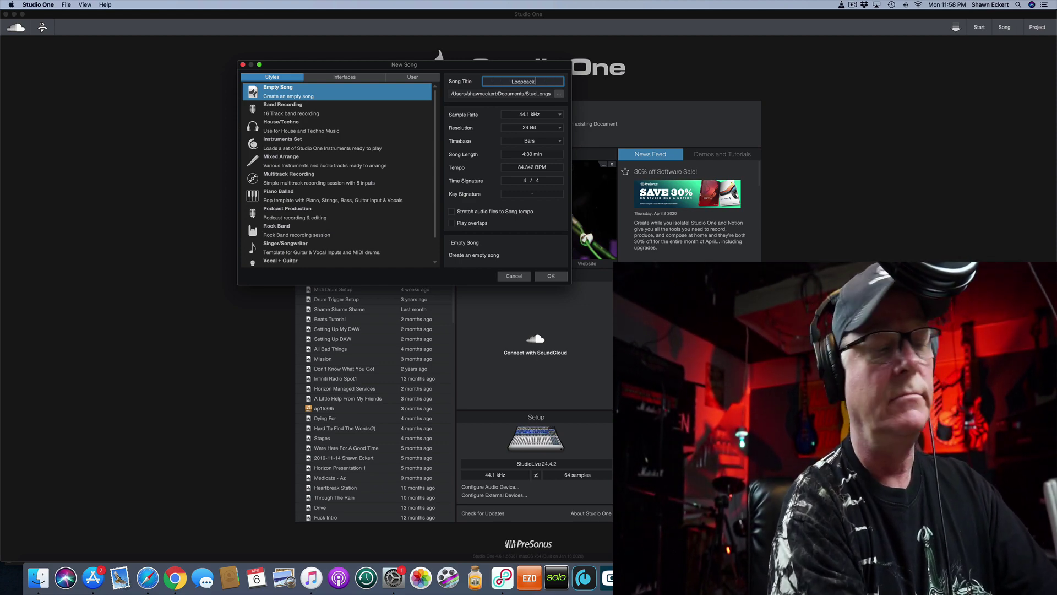
text( Test)
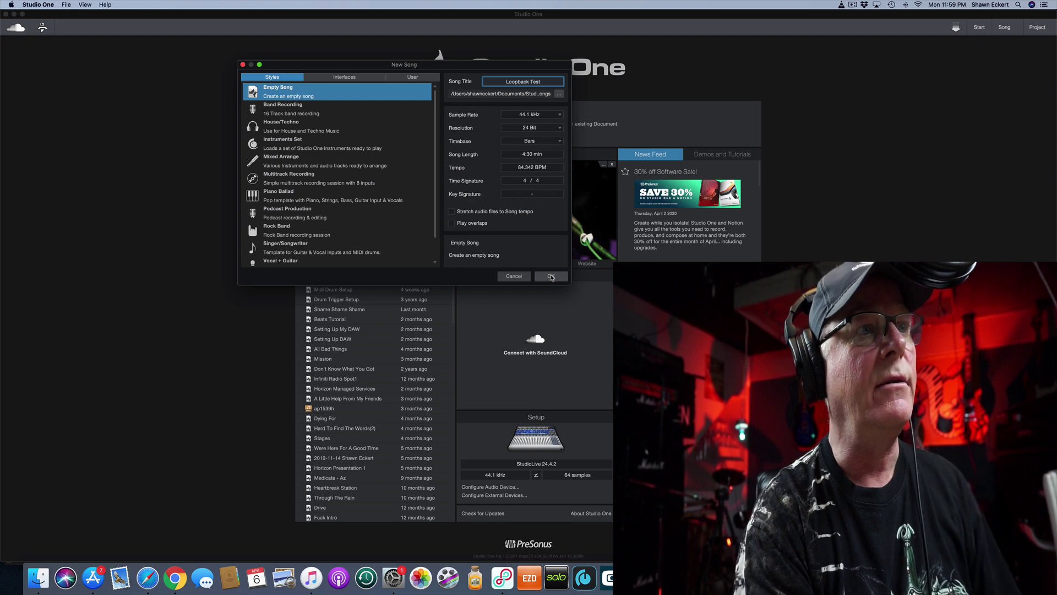
click(551, 276)
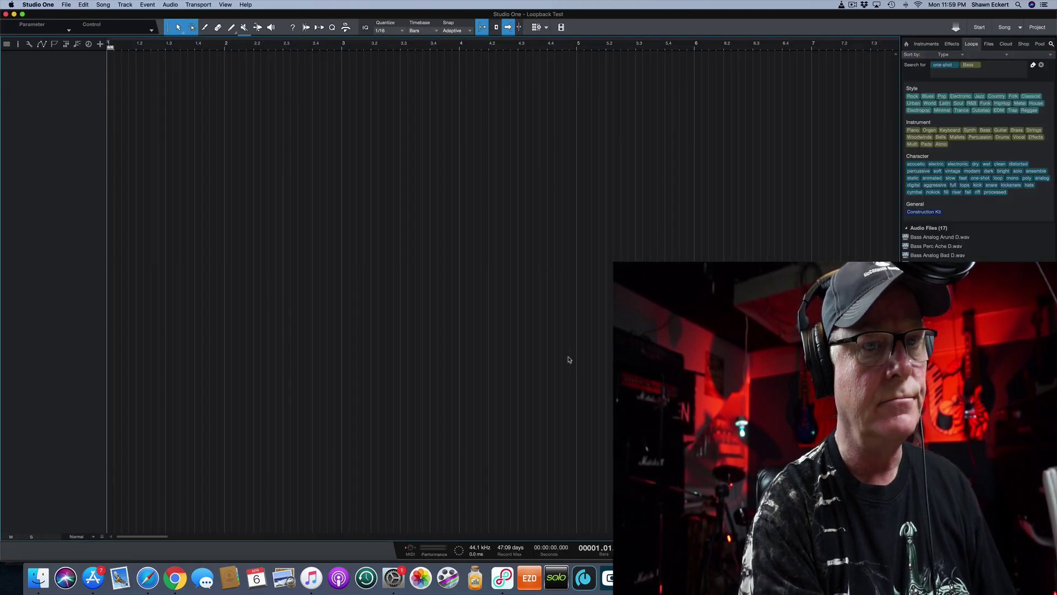
key(F3)
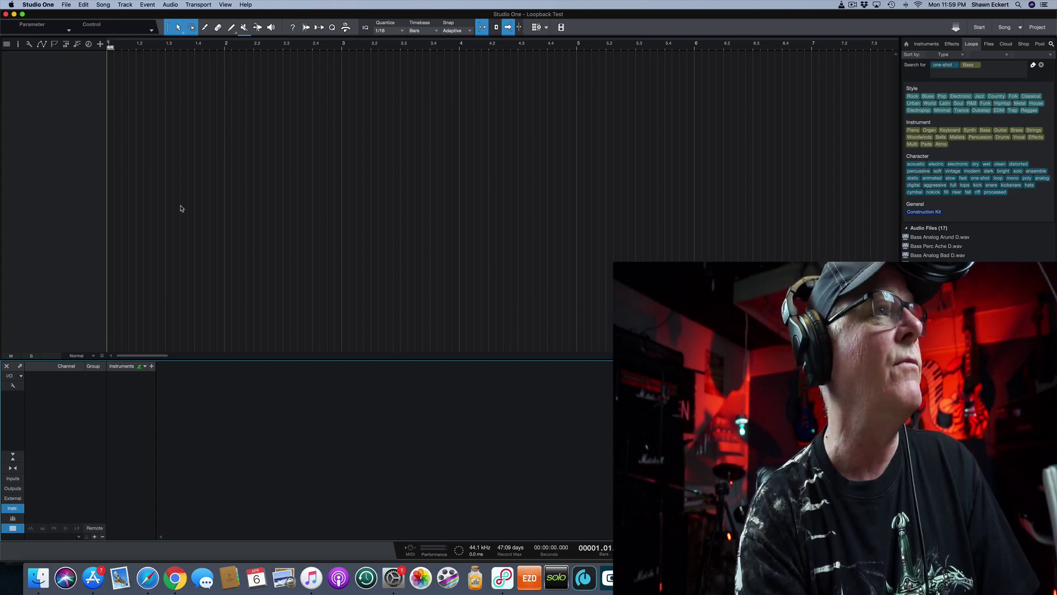
click(102, 4)
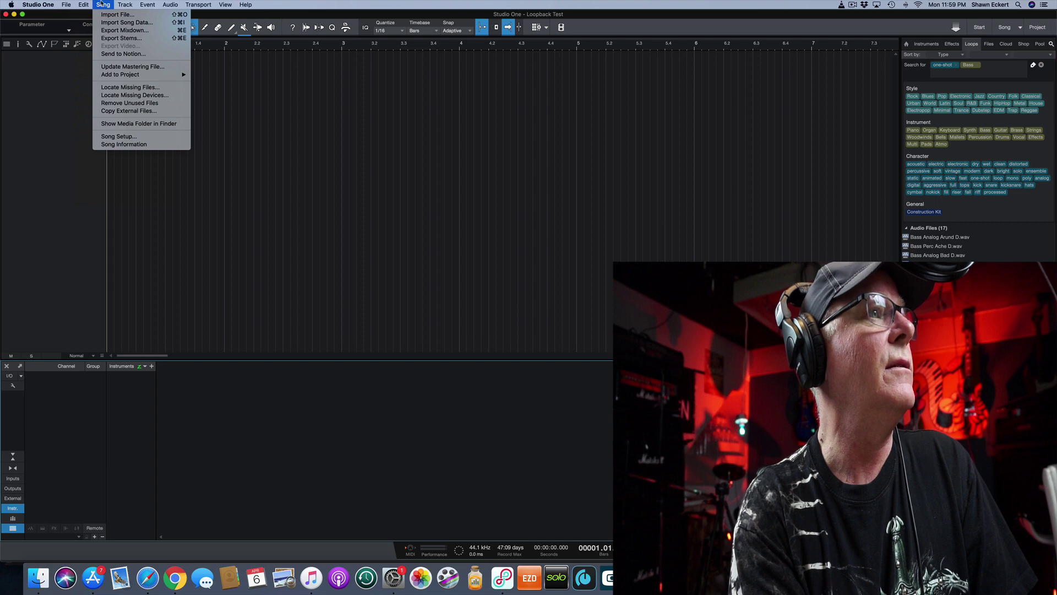
mouse_move(122, 4)
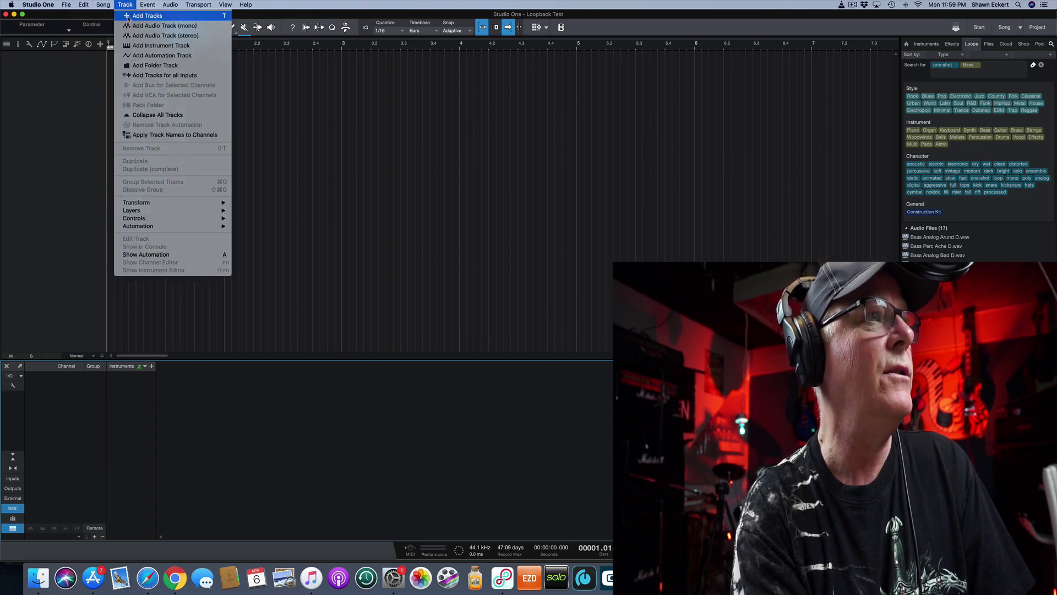
click(144, 16)
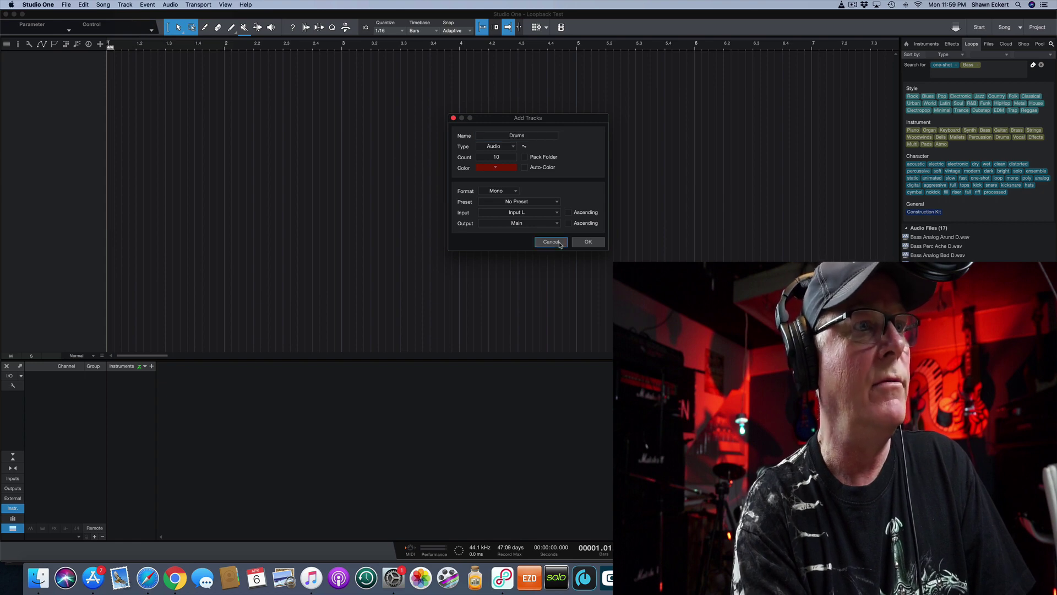
click(560, 244)
Step: Add two mono audio tracks and one instrument track to the song, and show the track inspector
click(125, 5)
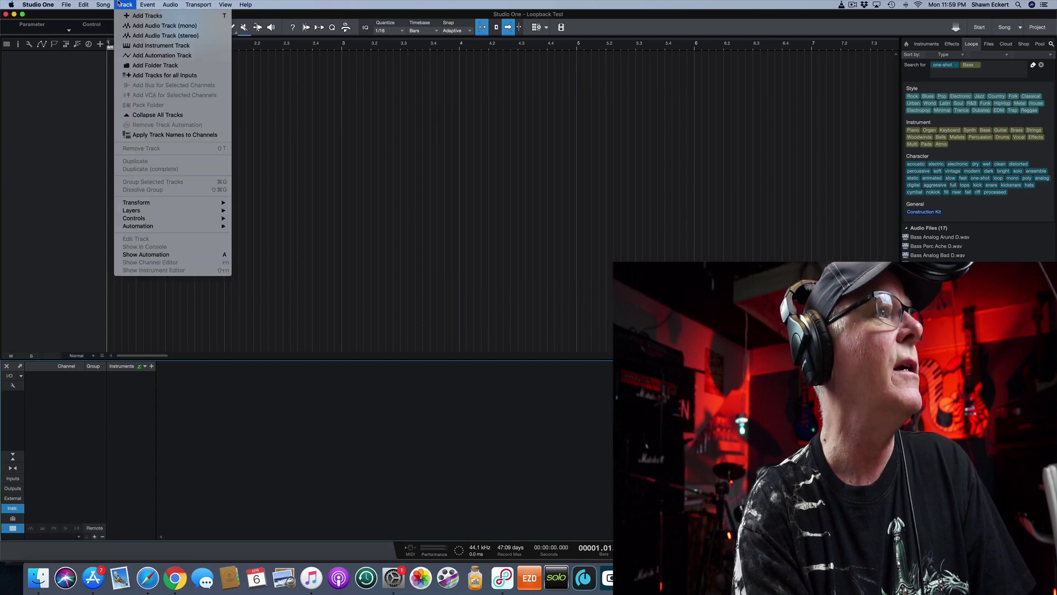
click(150, 26)
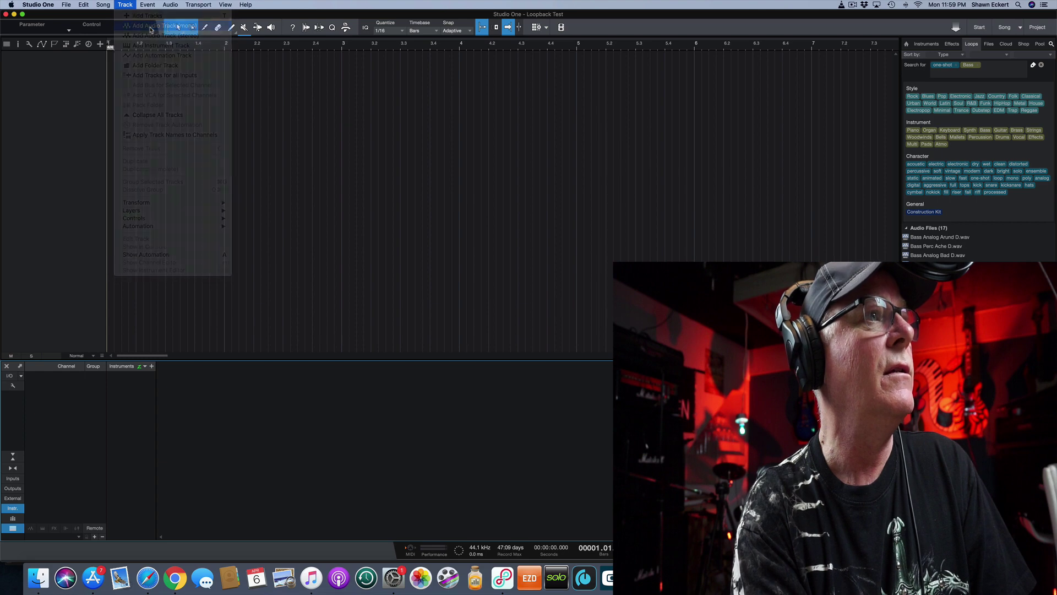
click(125, 5)
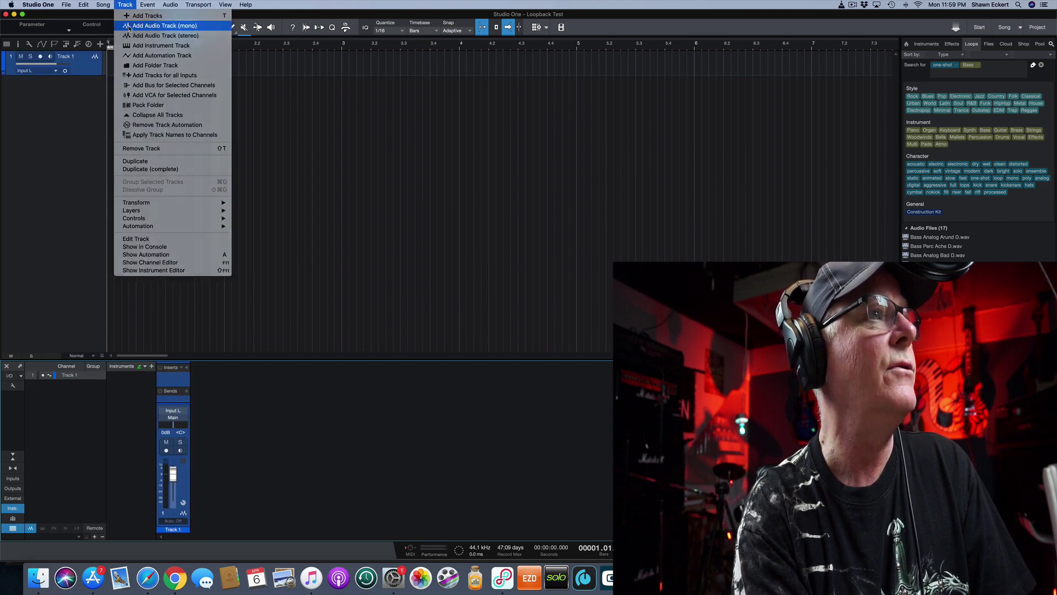
click(146, 26)
click(124, 6)
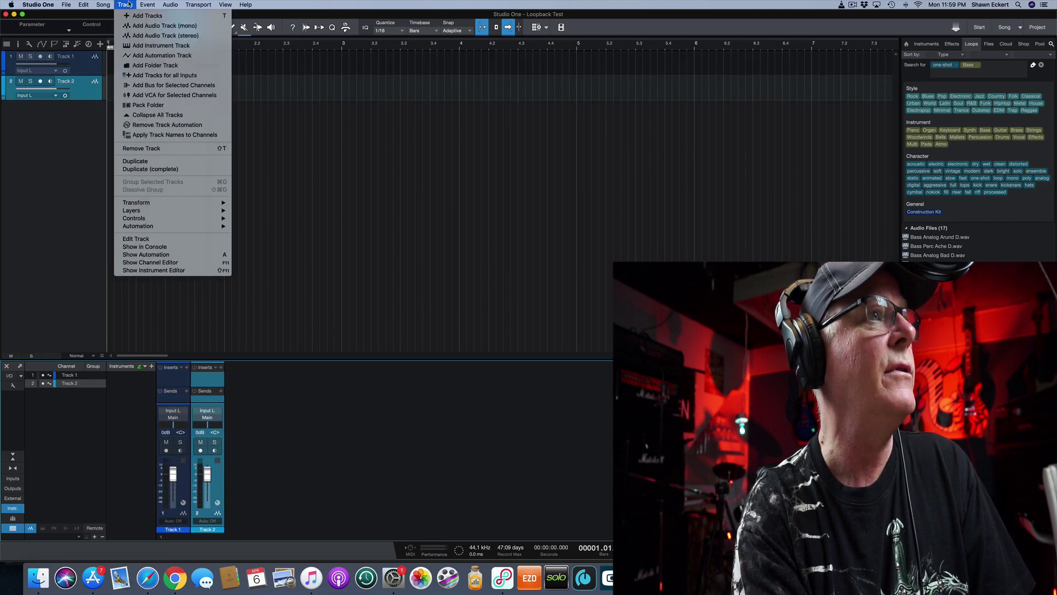
click(135, 47)
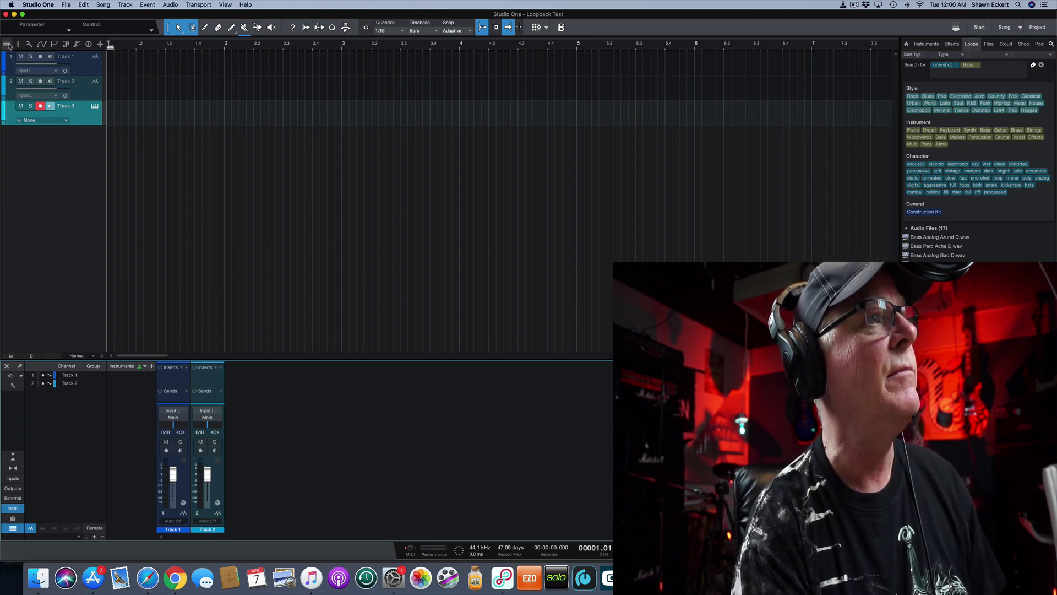
click(17, 44)
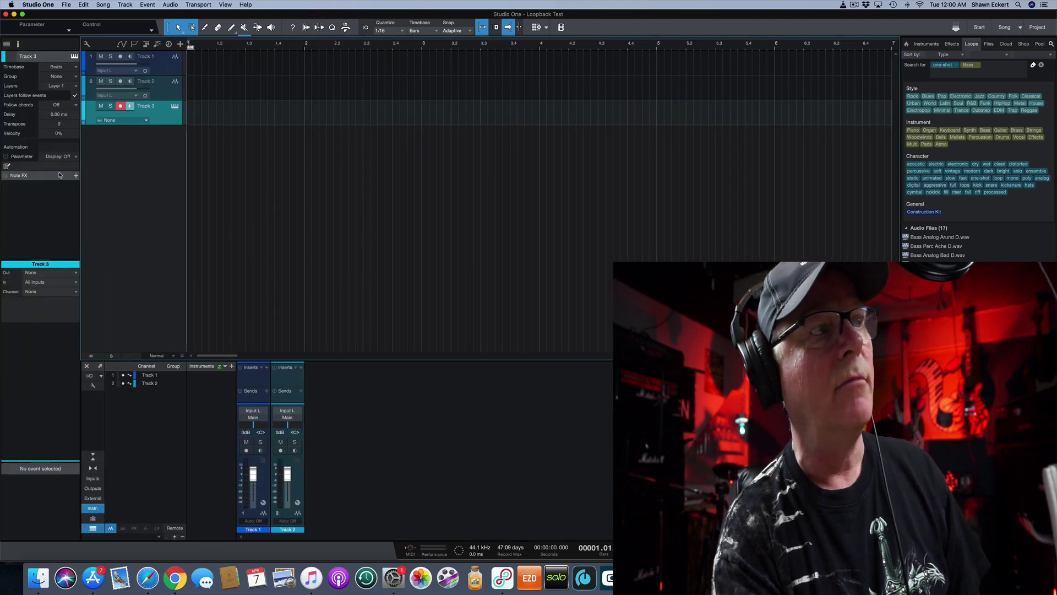
Step: Clear the old loop search and filter the loop library by the one-shot and Bass tags
click(926, 44)
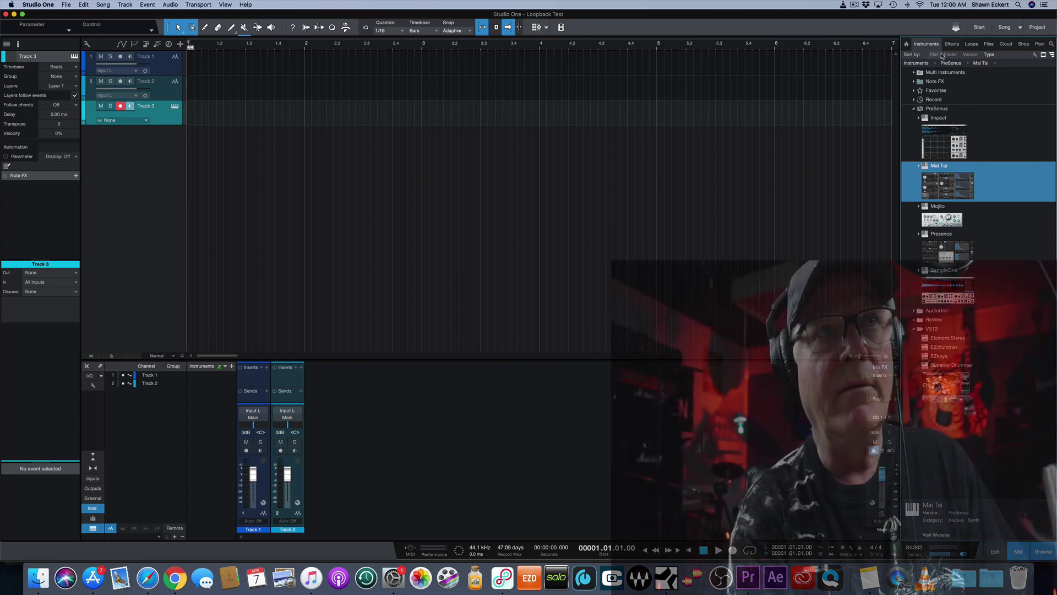
click(972, 44)
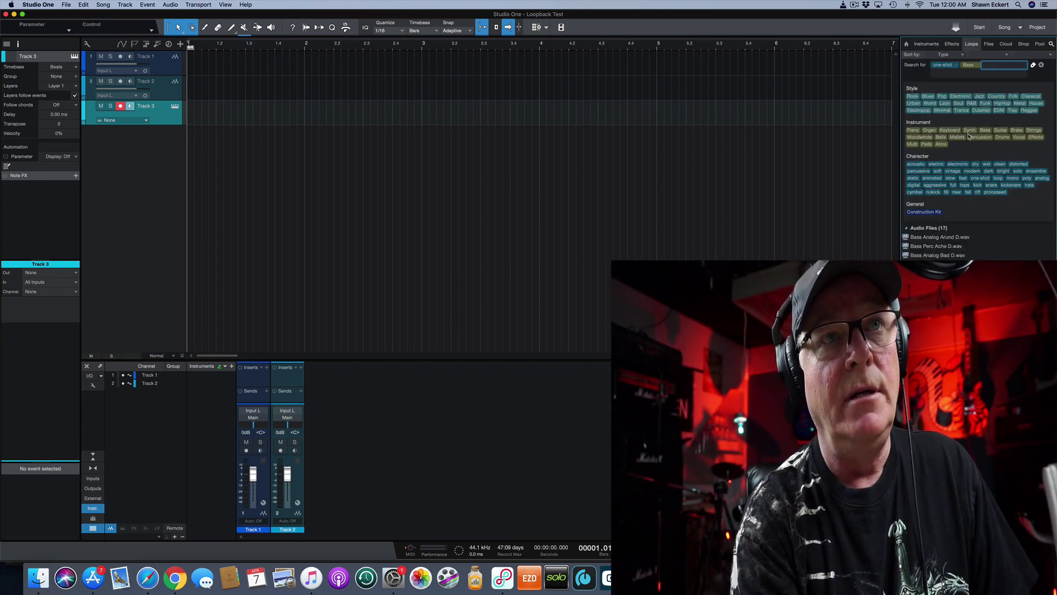
click(978, 65)
click(956, 66)
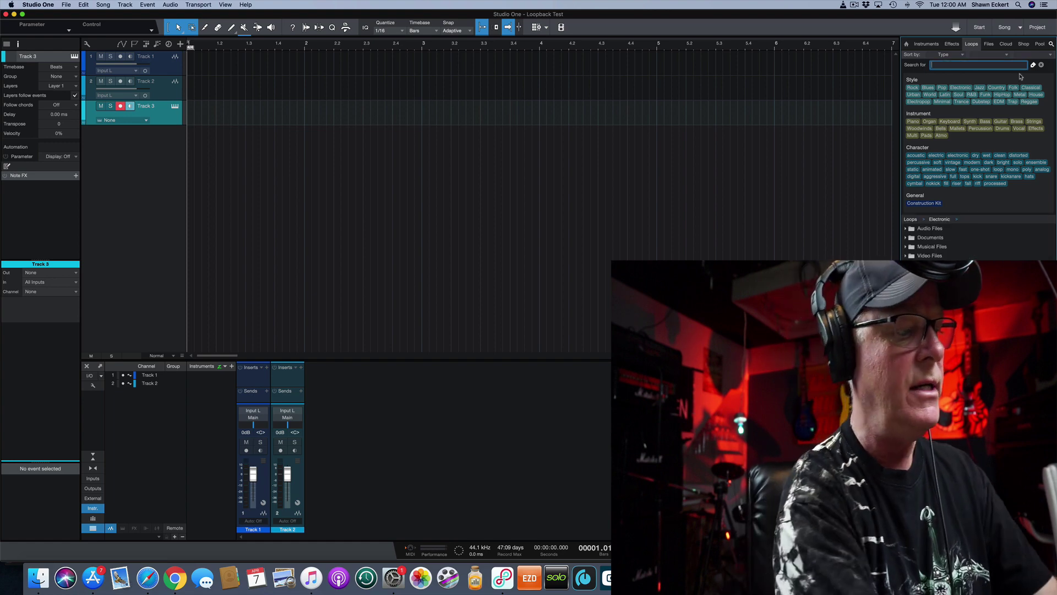
text(one)
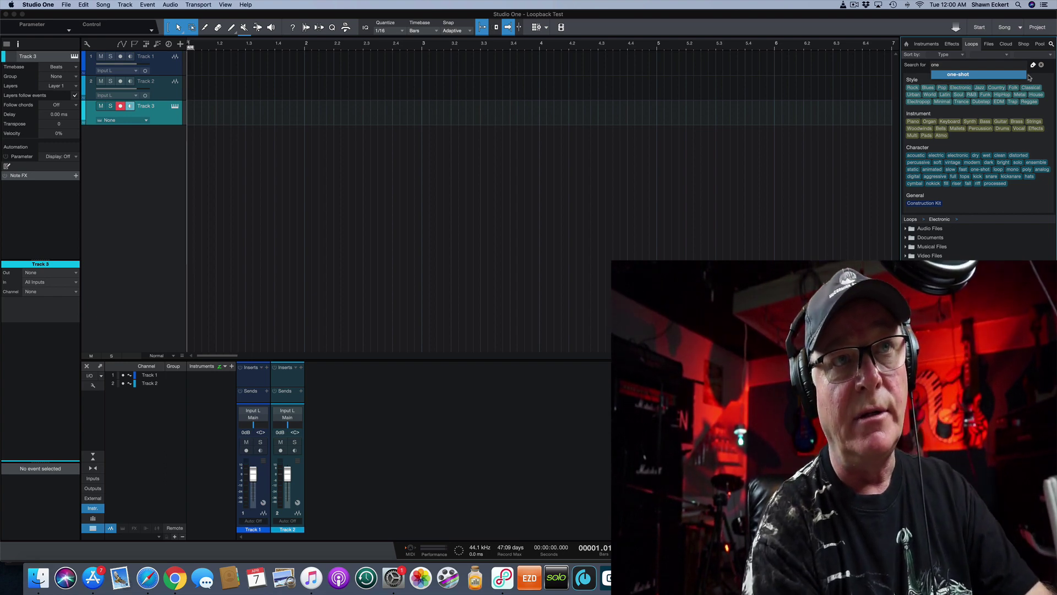
click(958, 75)
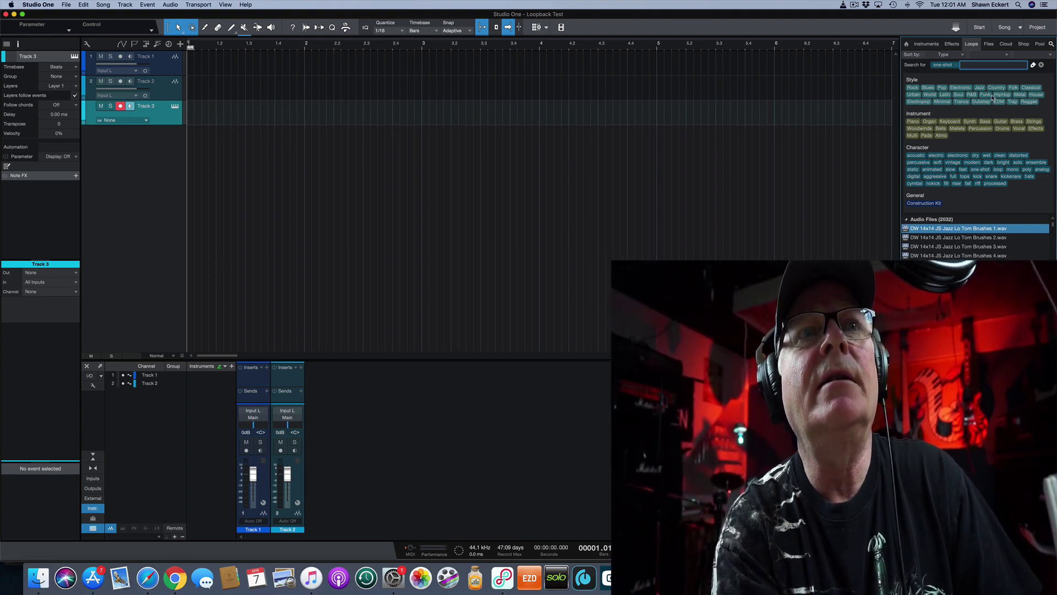
click(985, 121)
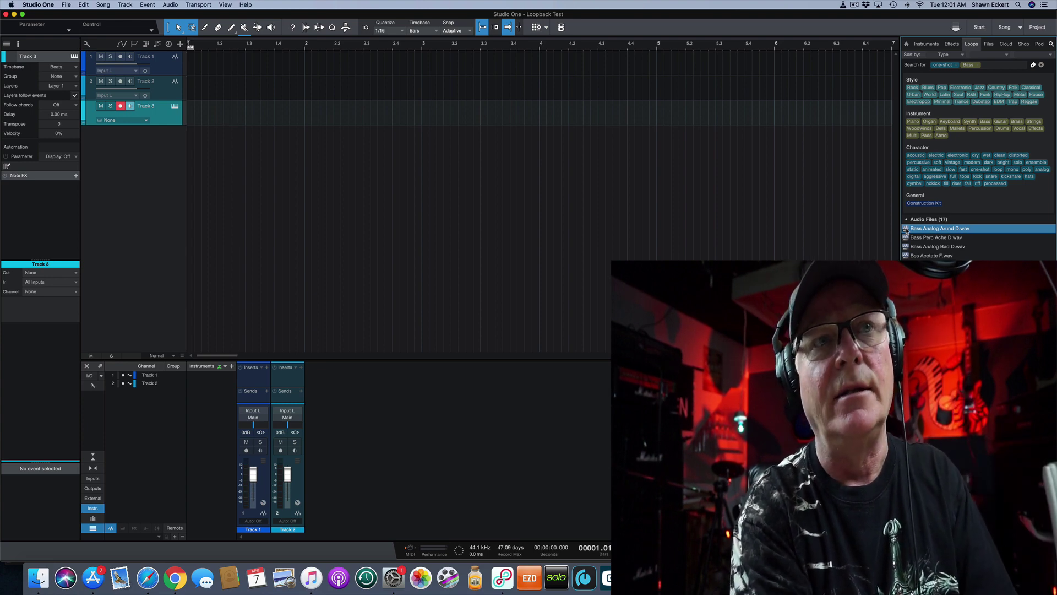
Step: Place Bass Analog Arund D.wav on Track 1 at the start of bar 4 and play from just before it
drag(906, 229, 325, 68)
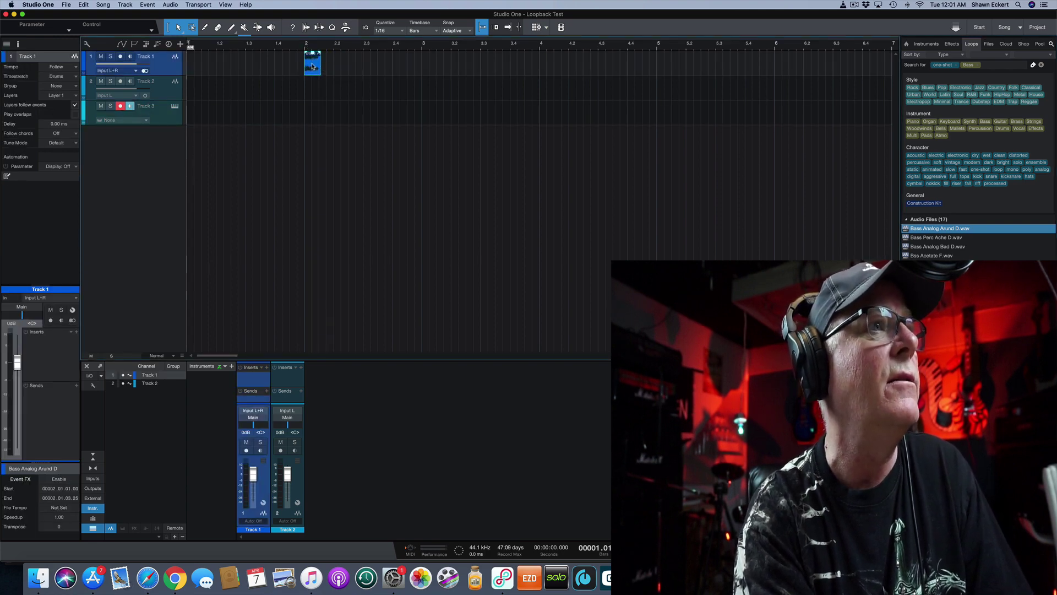
drag(309, 71, 544, 74)
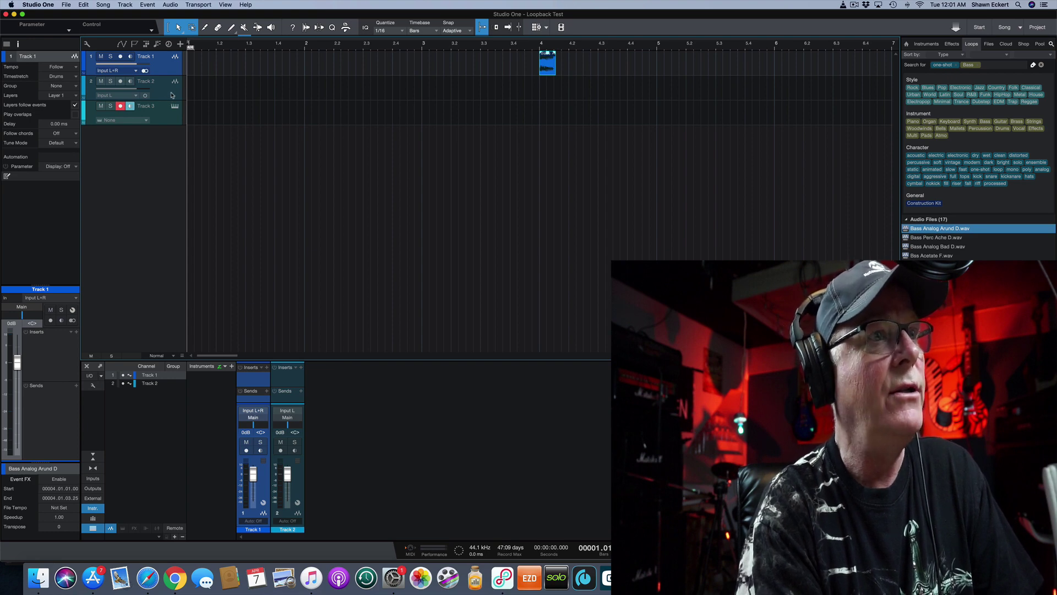
click(516, 46)
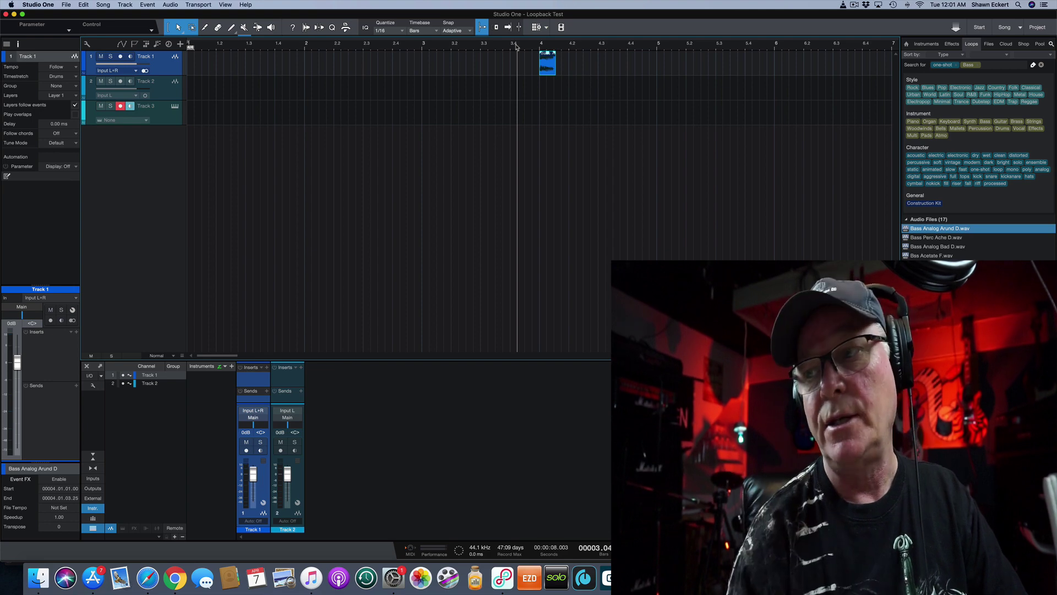
key(space)
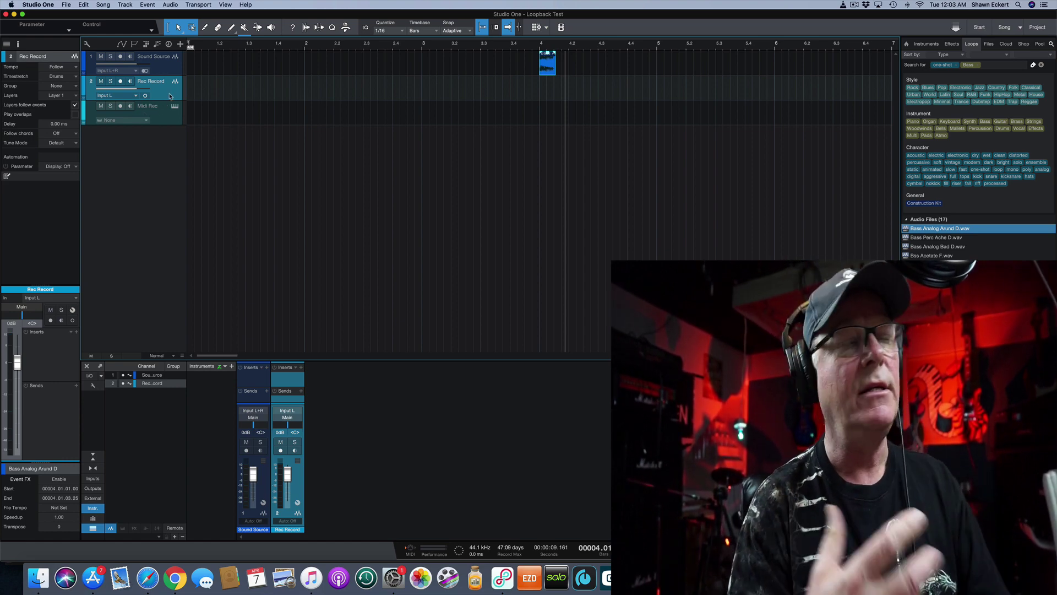
Step: Add a mono input named "Rec Record" on channel 10 in the song's audio I/O setup
click(69, 301)
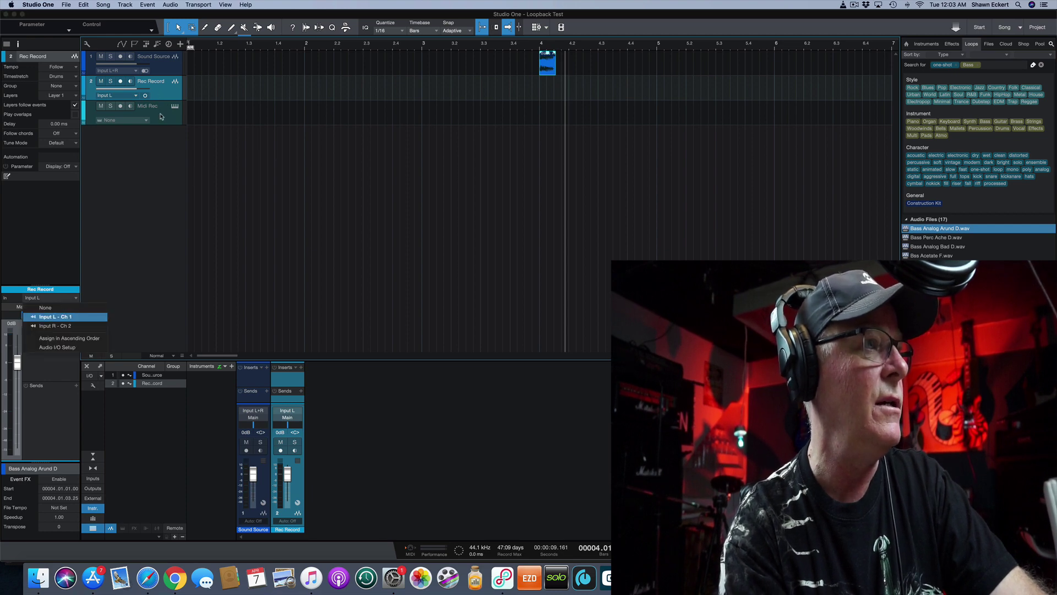
click(50, 348)
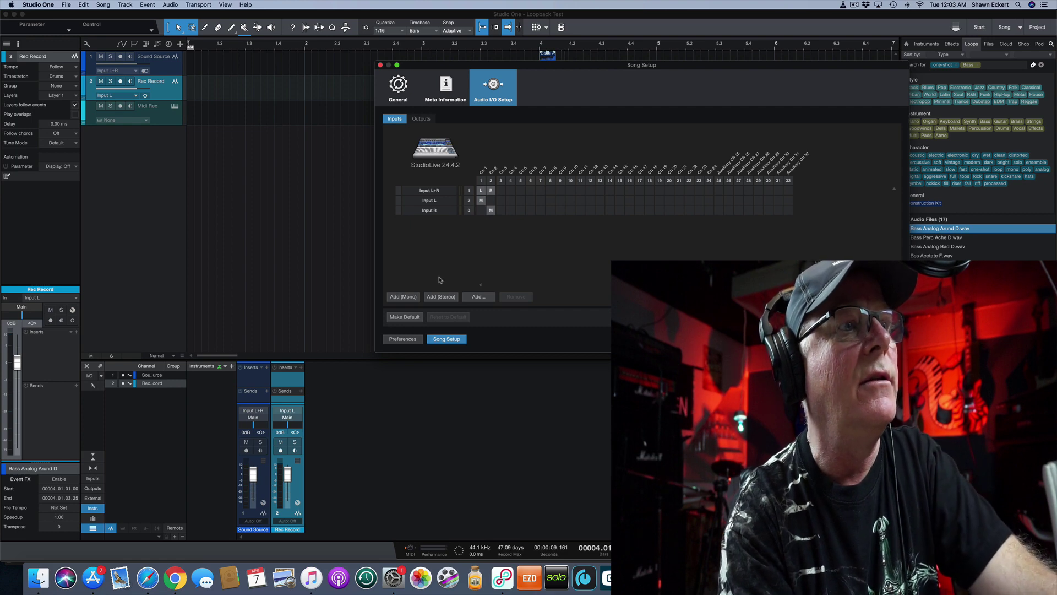
click(408, 298)
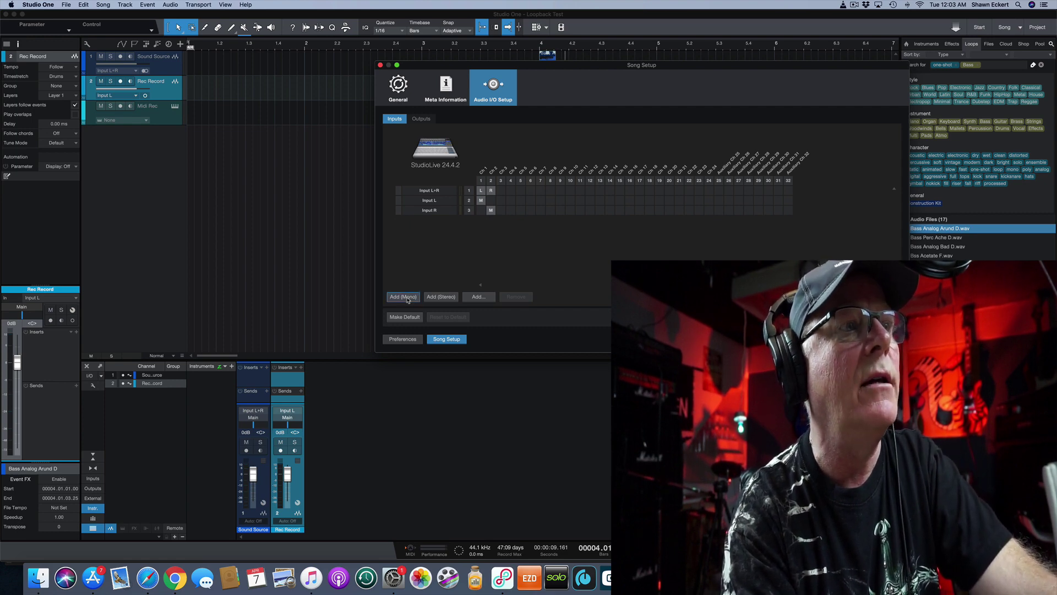
double_click(432, 220)
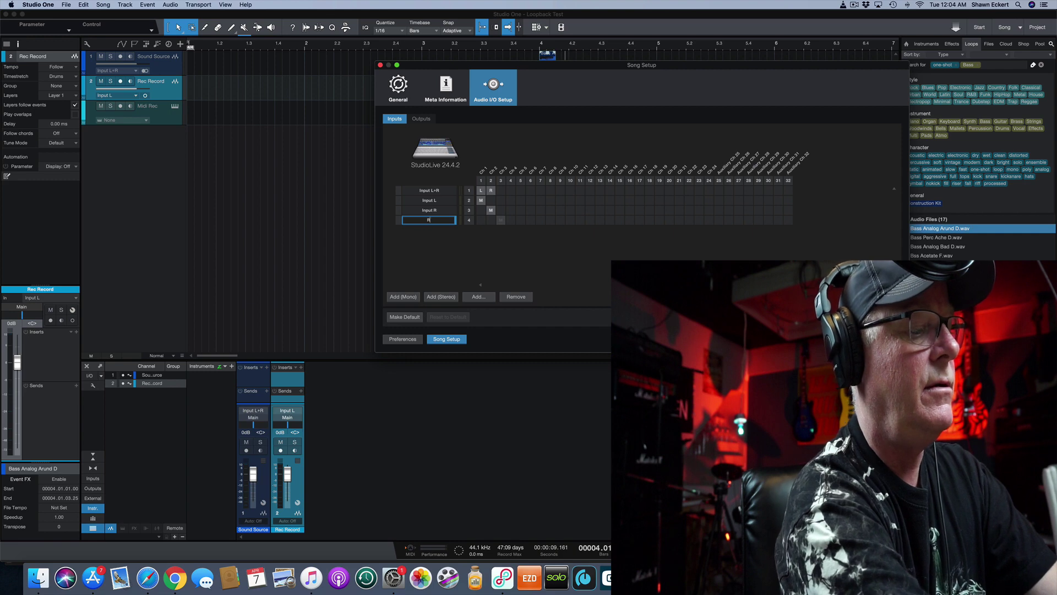
text(Rec Record)
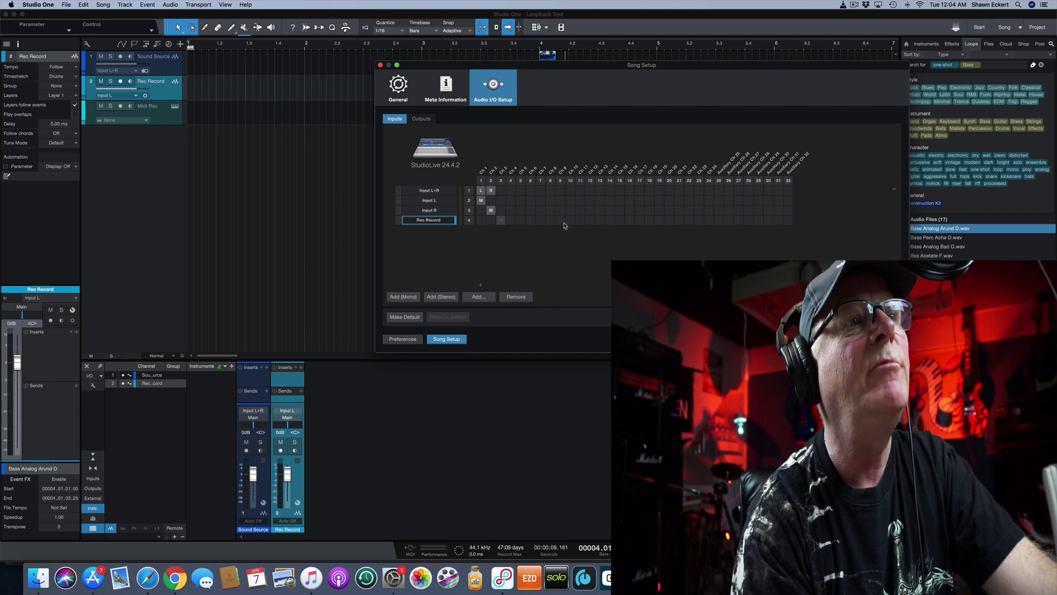
key(Return)
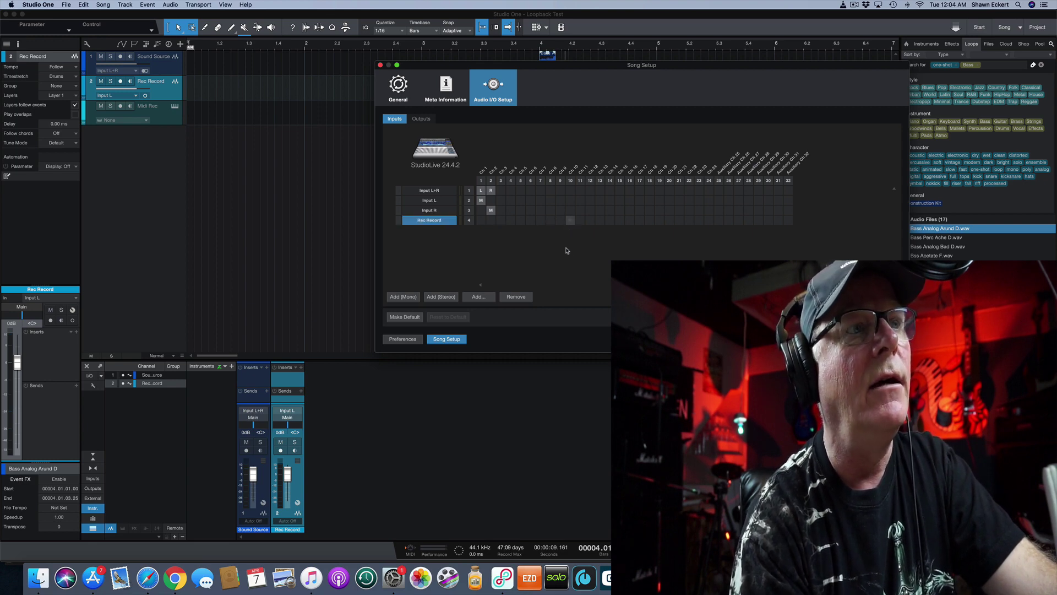
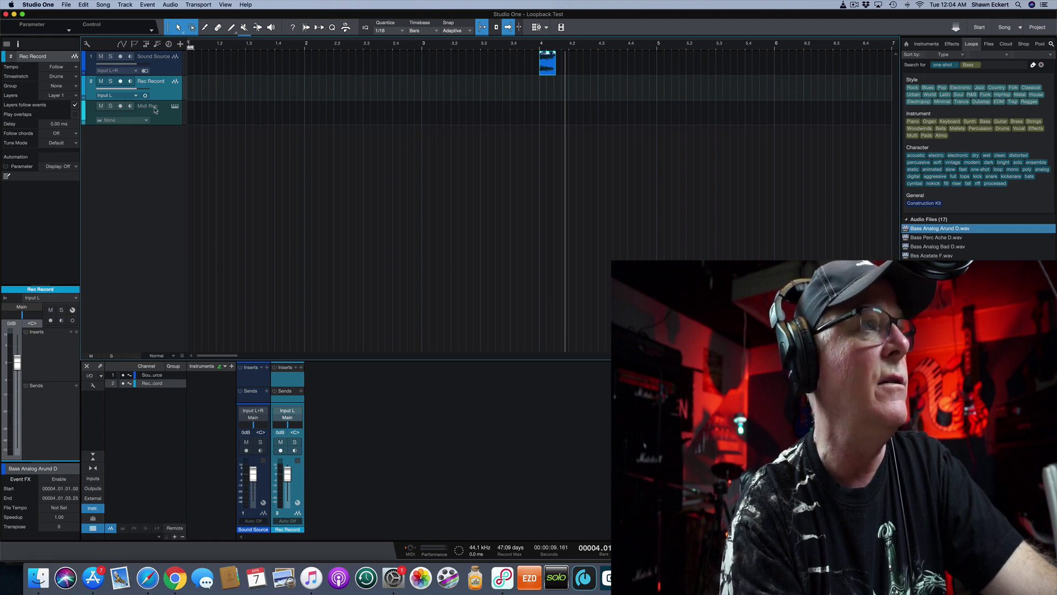
Step: Increase the height of the Rec Record track and choose Input L - Ch 1 as its input
drag(163, 100, 160, 114)
click(135, 97)
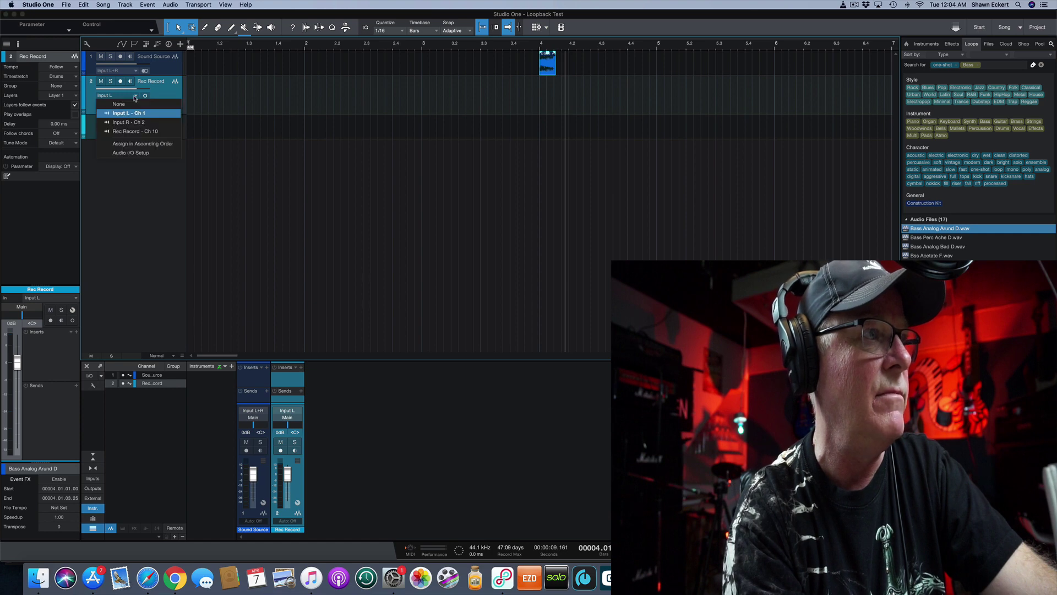
click(128, 113)
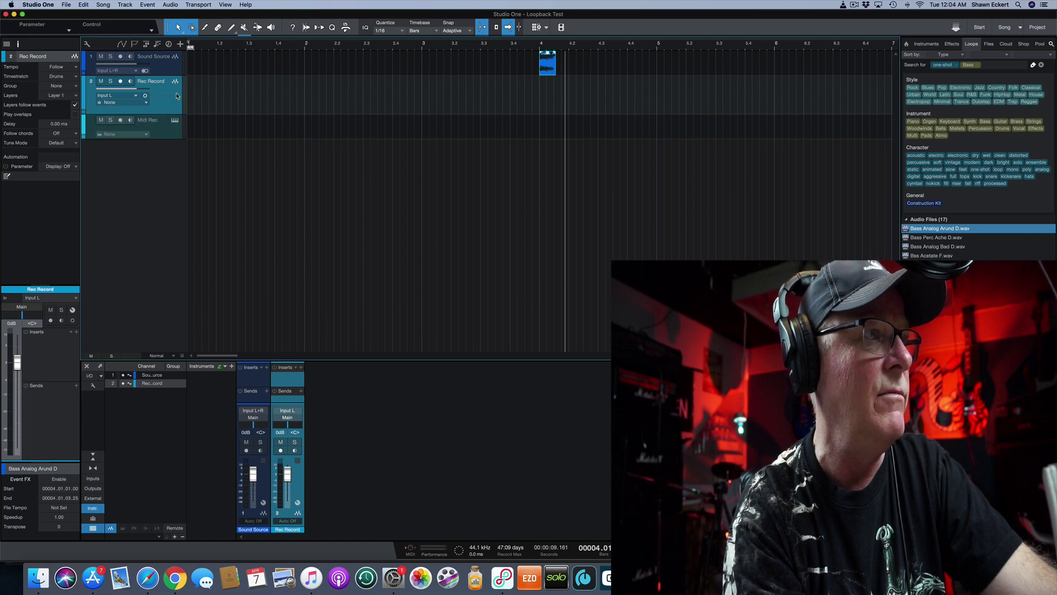
Step: Choose Rec Record - Ch 10 as the Rec Record track's input and arm the track for recording
click(66, 300)
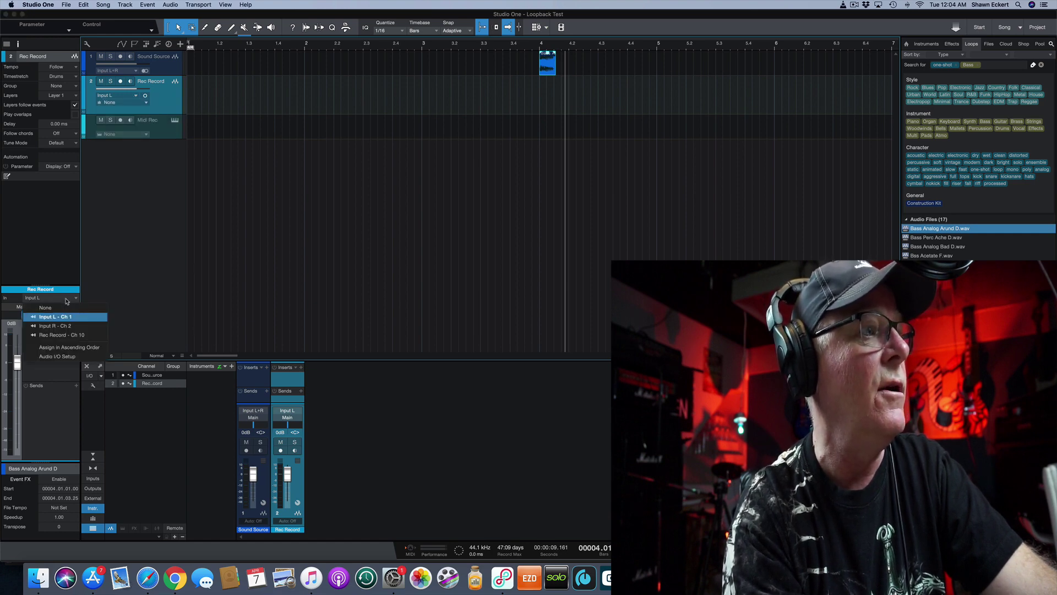
click(163, 228)
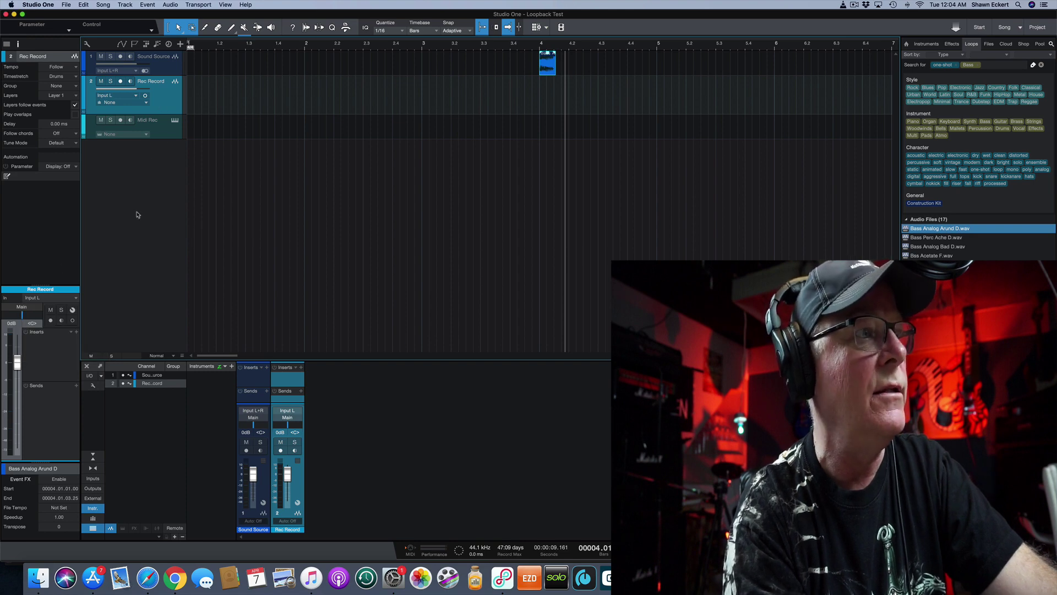
click(136, 97)
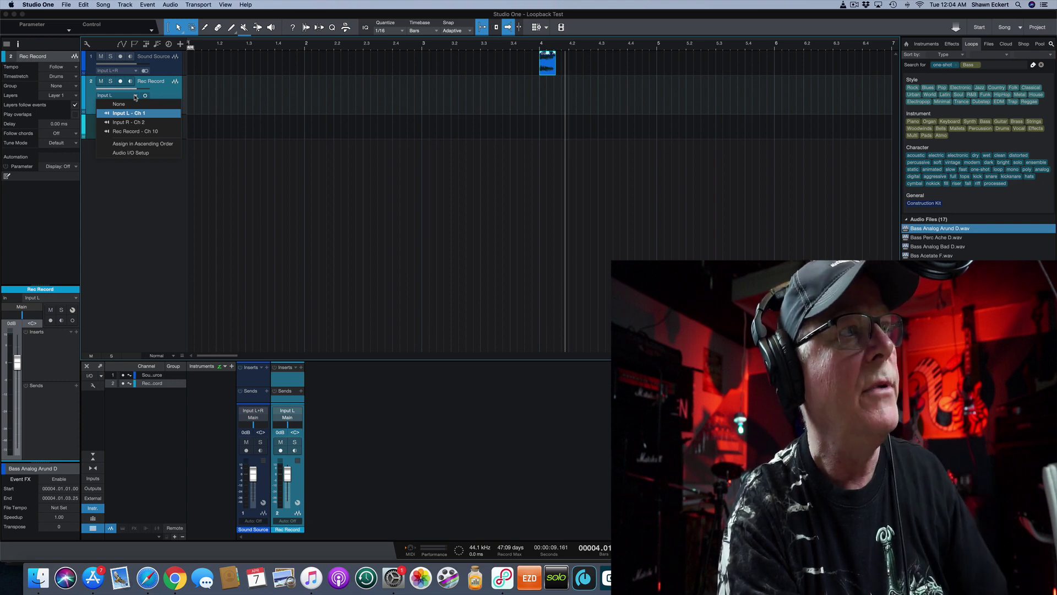
click(133, 132)
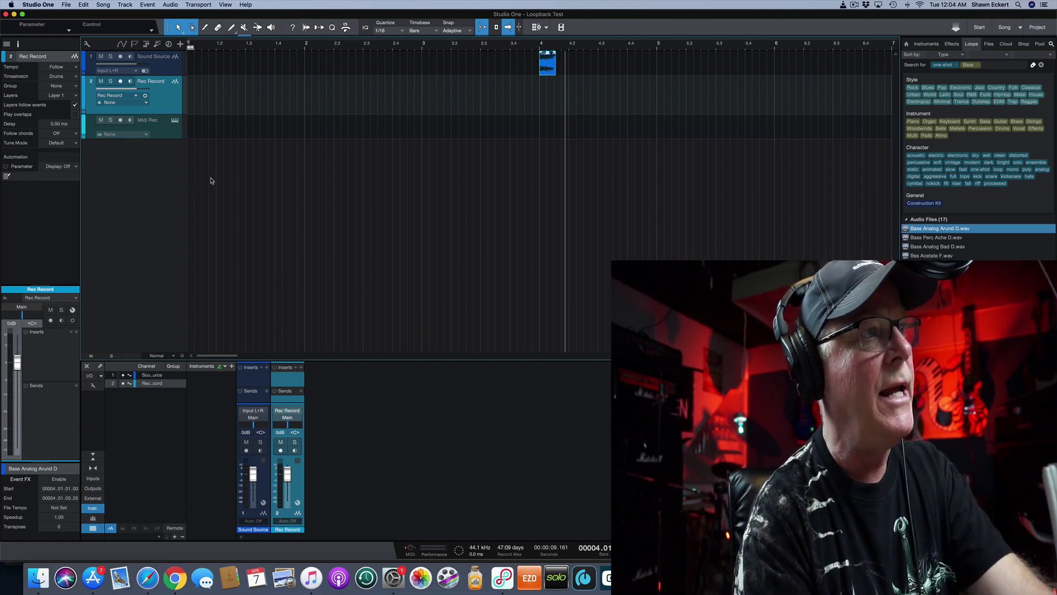
click(532, 47)
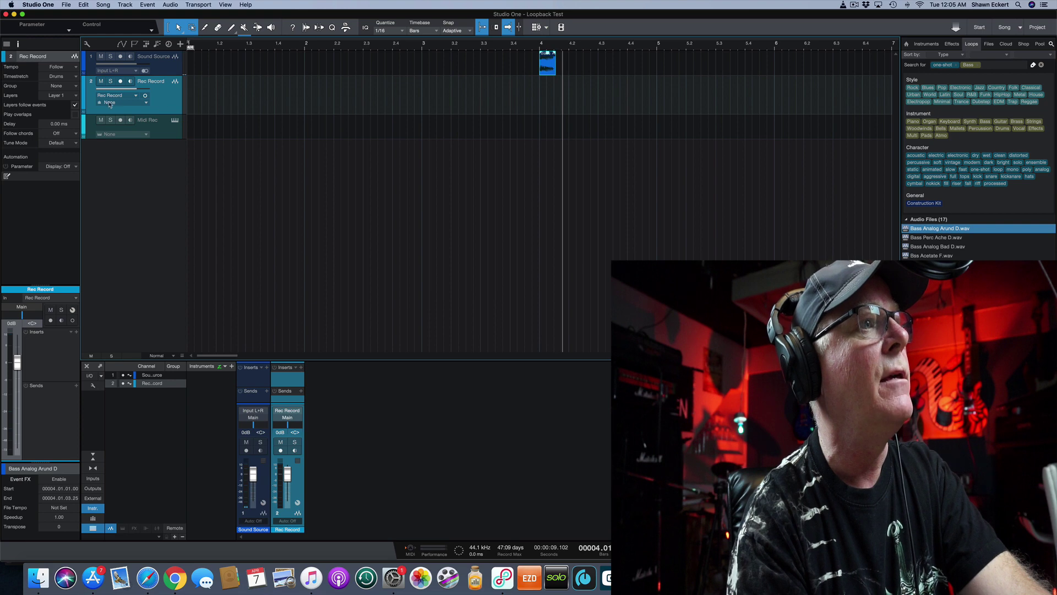
click(120, 81)
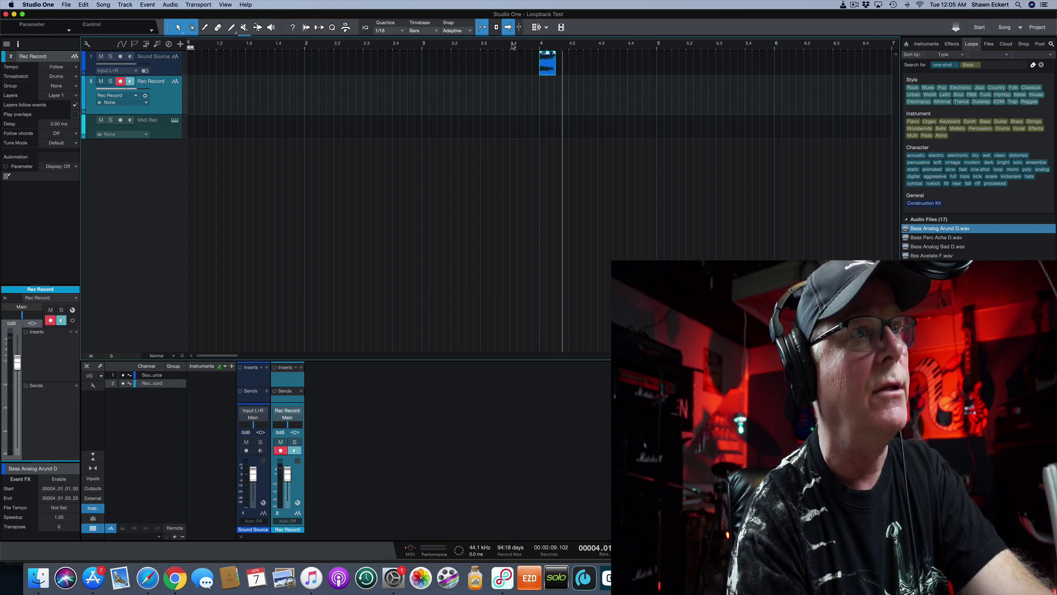
Step: Record a trial take on the Rec Record track from about bar 3.3 to past the bass sample, and delete it
click(491, 47)
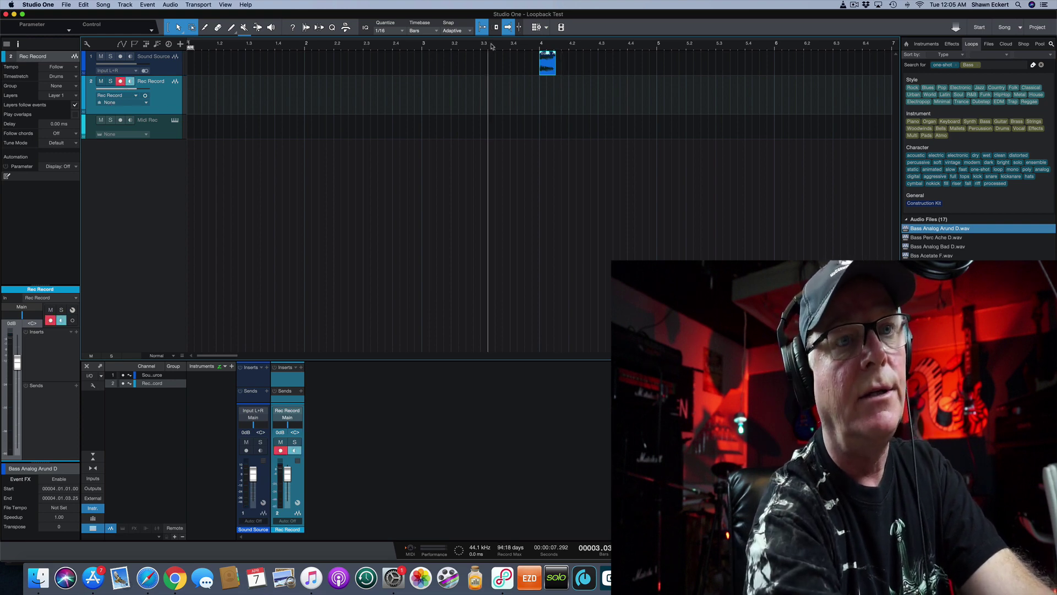
key(KP_Multiply)
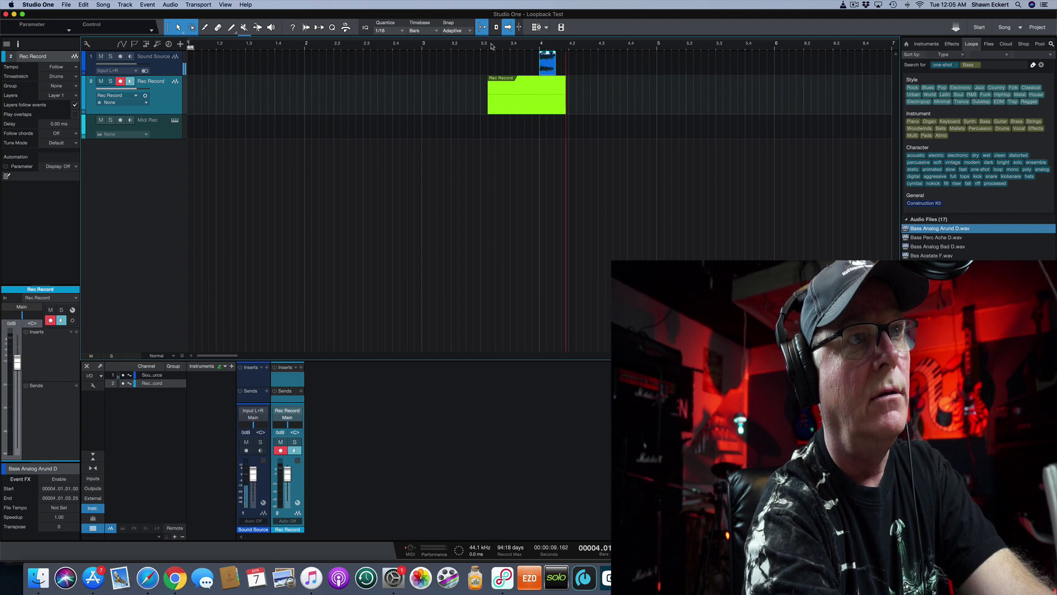
key(space)
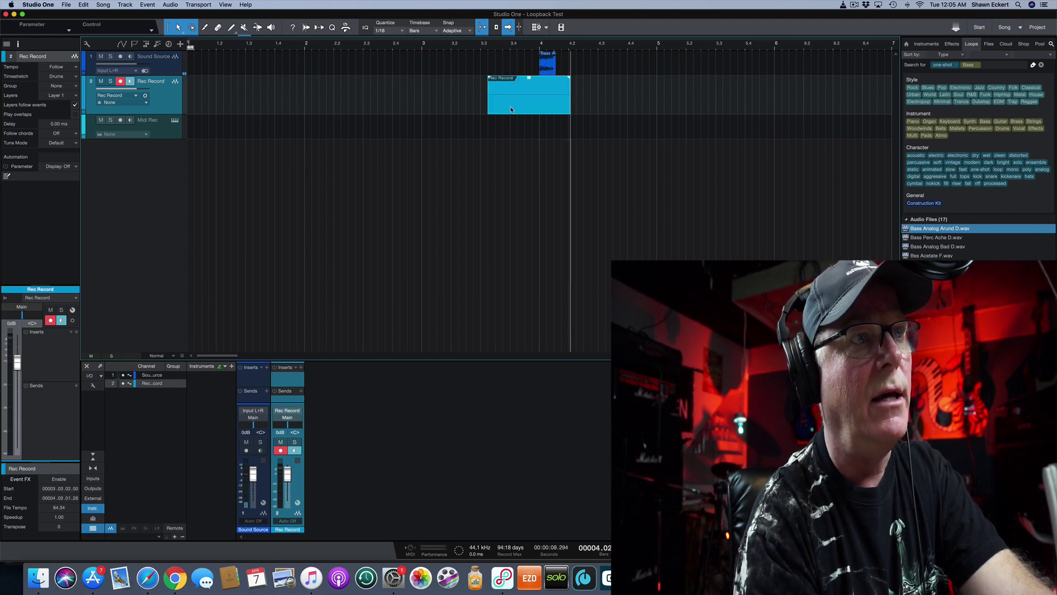
key(Delete)
Step: Check the Rec Record track's input assignment and play the bass sample from the start of bar 4
click(134, 96)
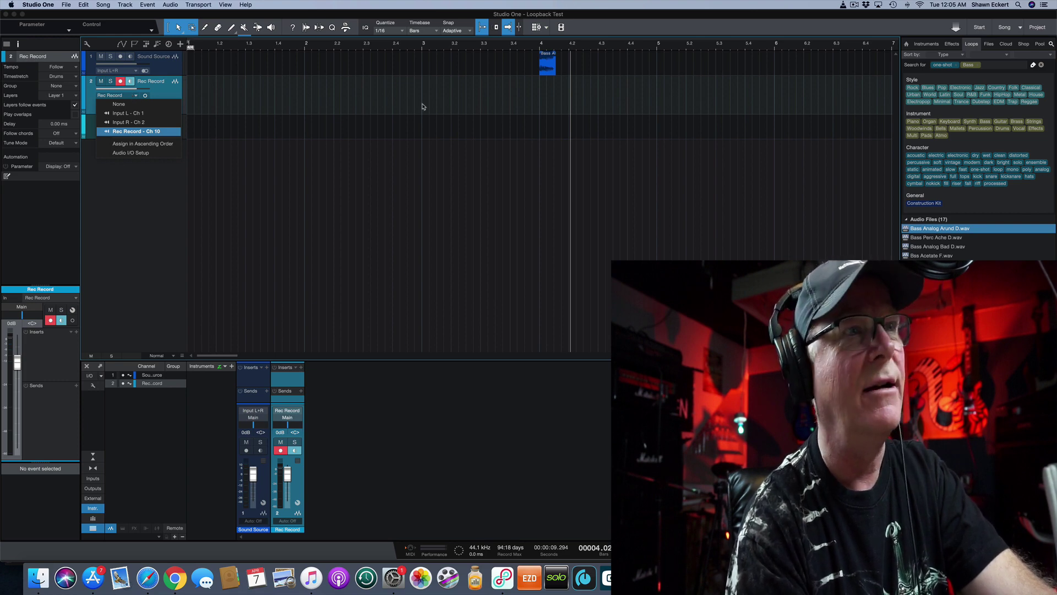
click(545, 104)
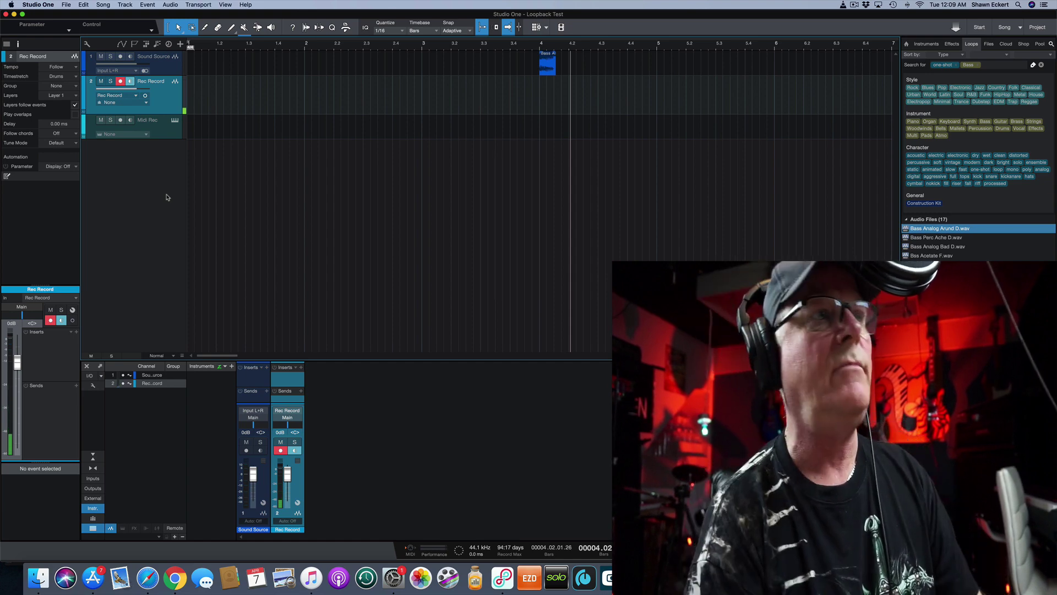
scroll(558, 171, up, 2)
scroll(527, 48, up, 2)
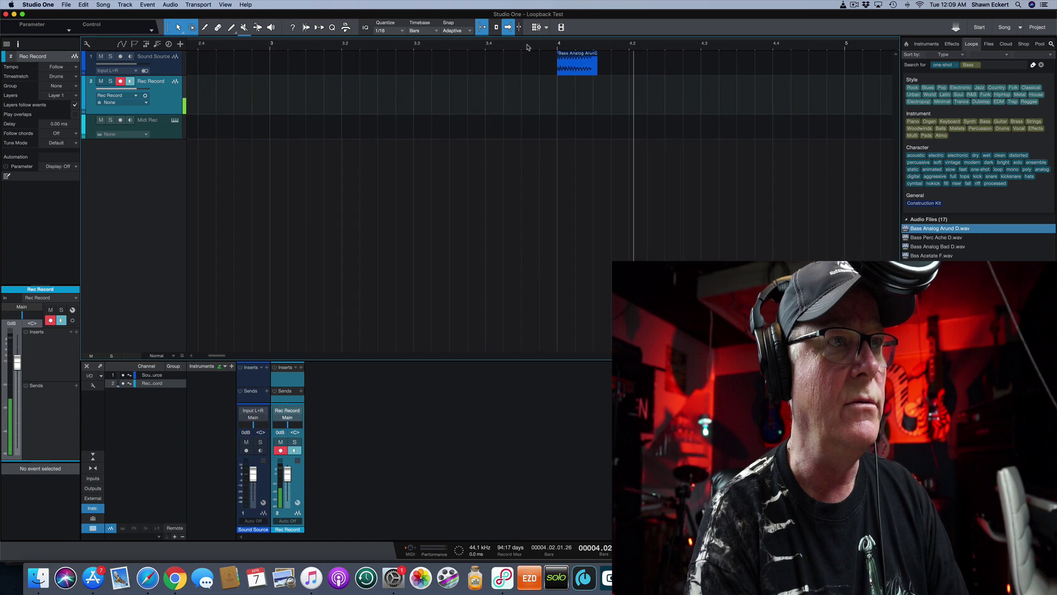
click(579, 67)
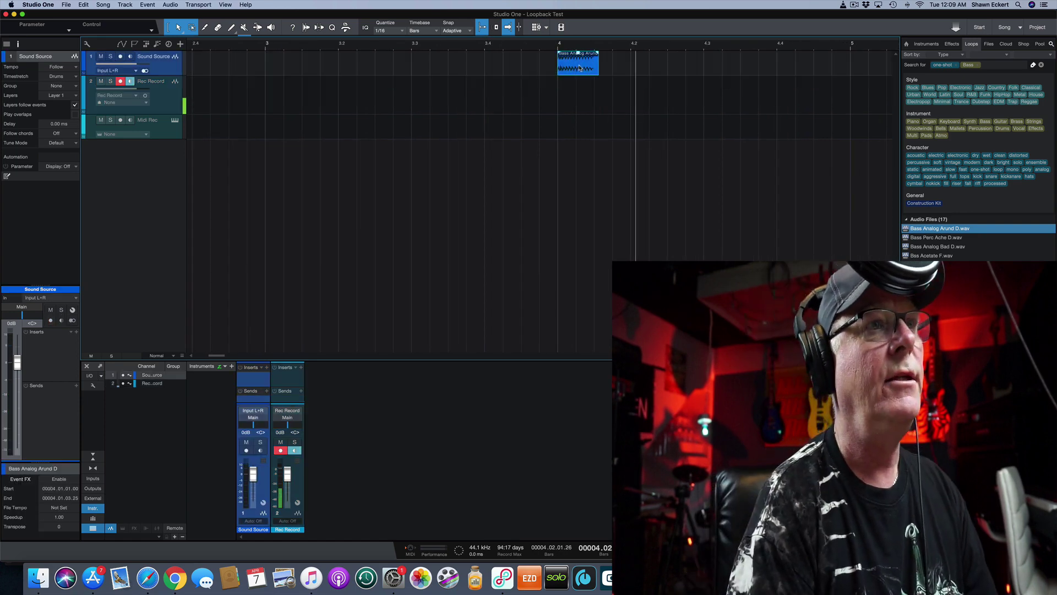
click(556, 47)
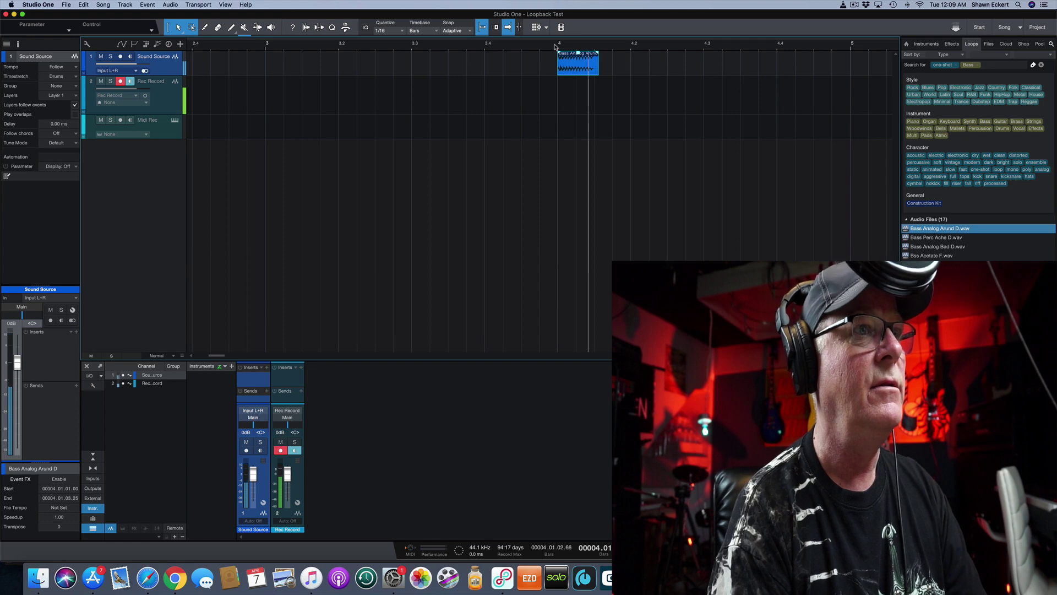
key(space)
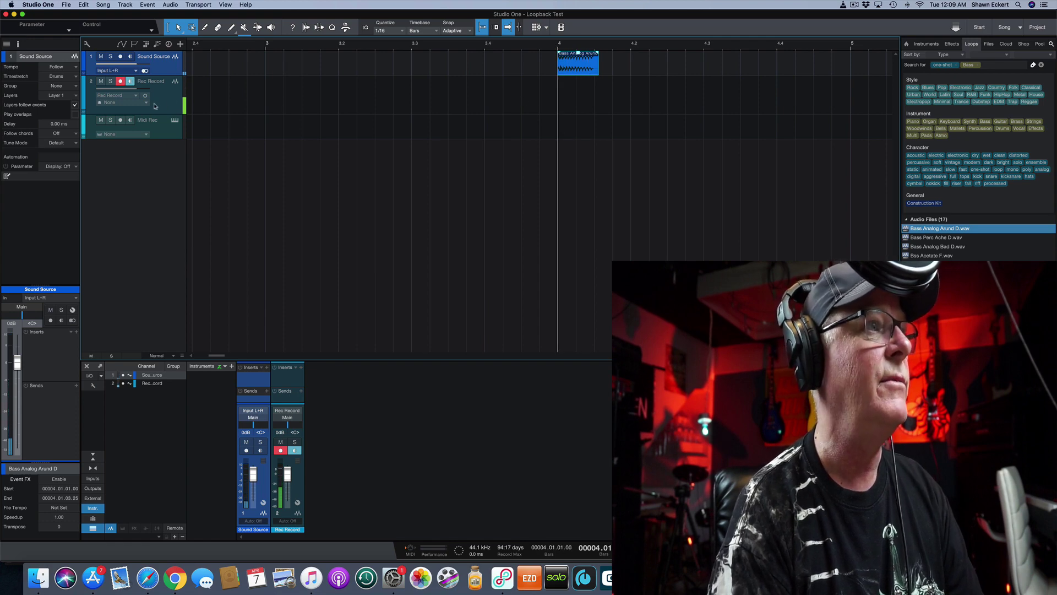
Step: Record the bass sample's playback on the Rec Record track from 3.02.02.00 to just past beat 4.2, and normalize the take's audio
click(352, 47)
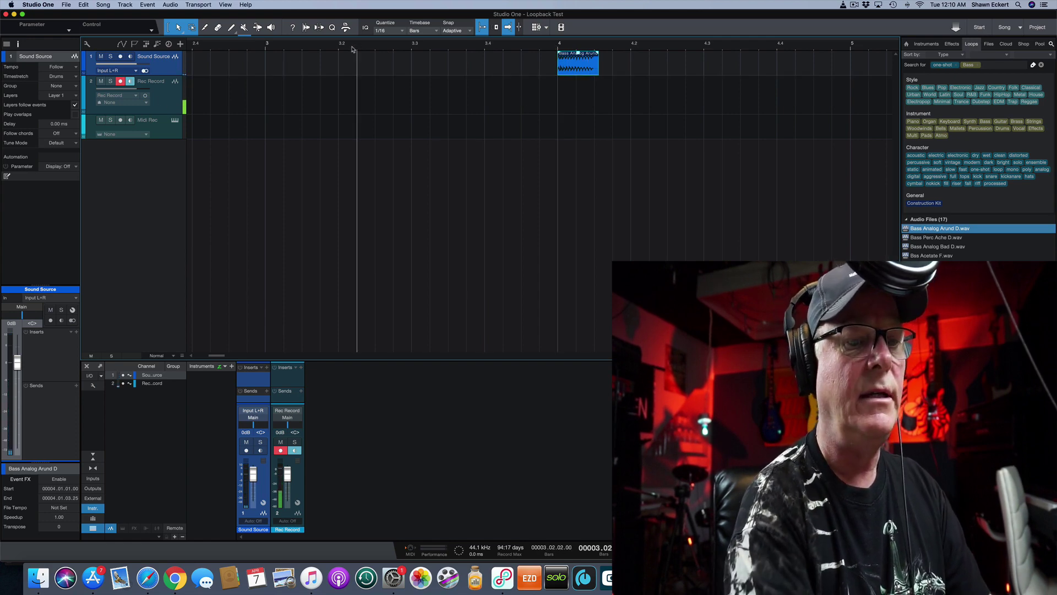
key(KP_Multiply)
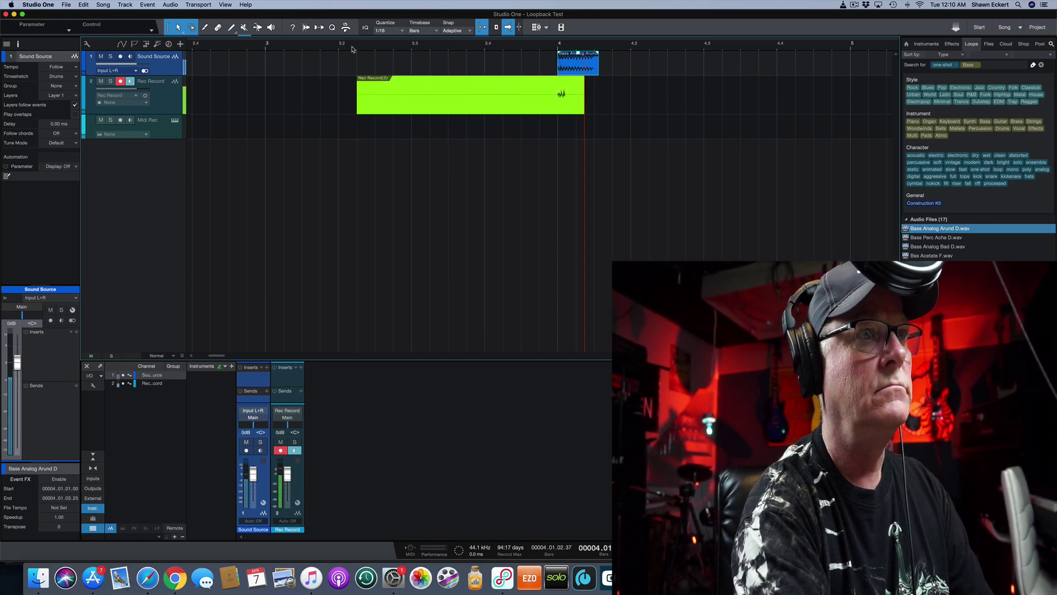
key(space)
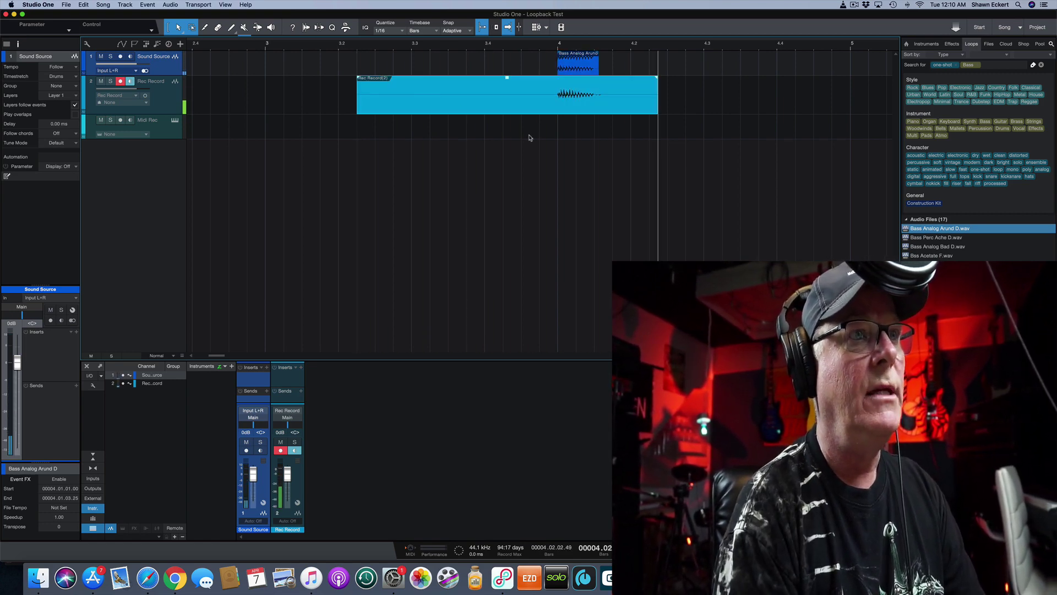
right_click(532, 110)
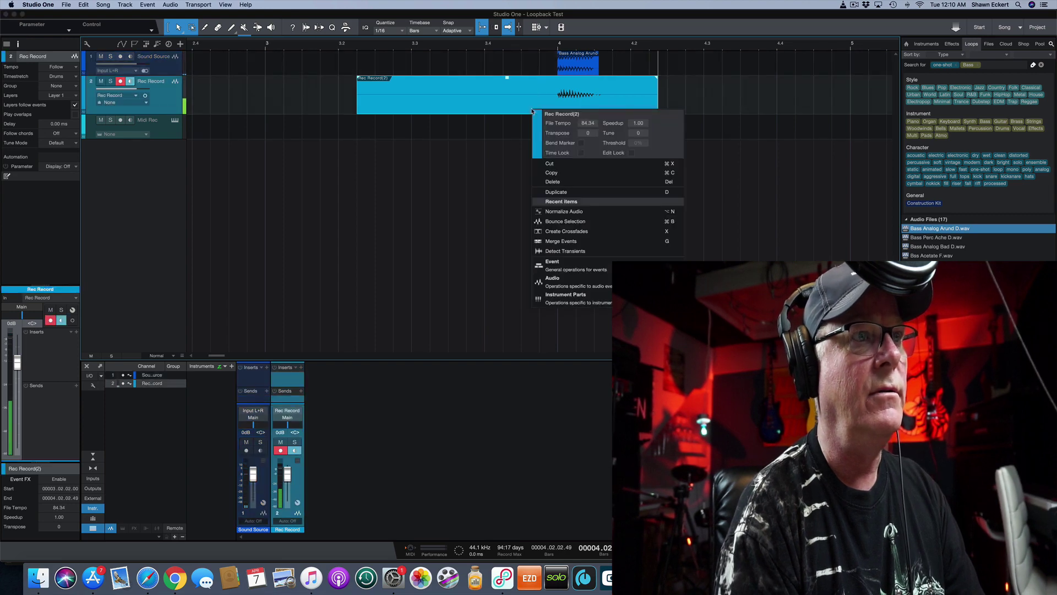
click(554, 221)
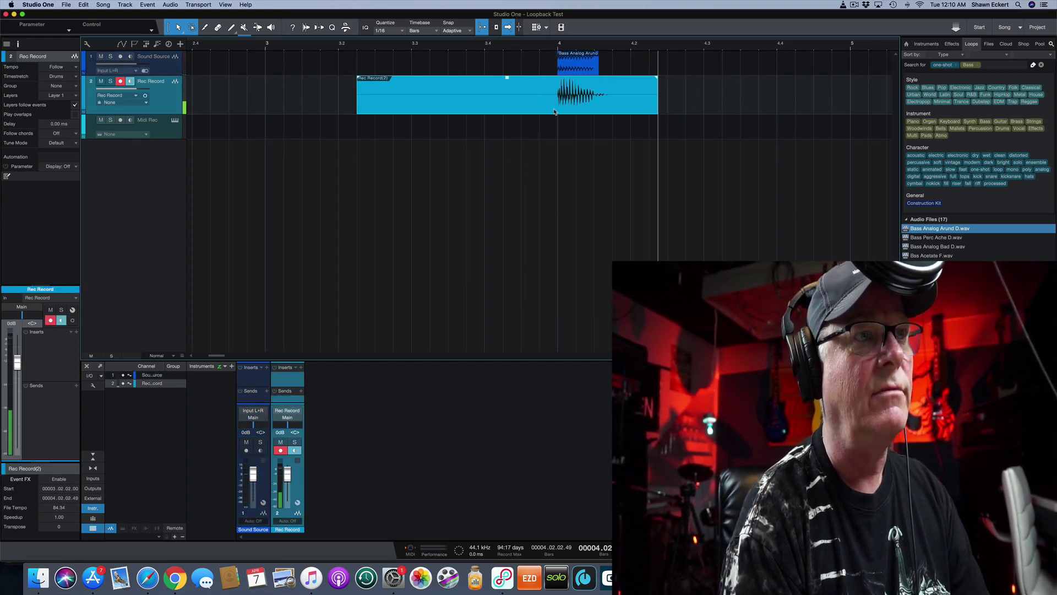
Step: Examine where the recorded waveform begins relative to the bass sample at the start of bar 4
scroll(541, 48, up, 3)
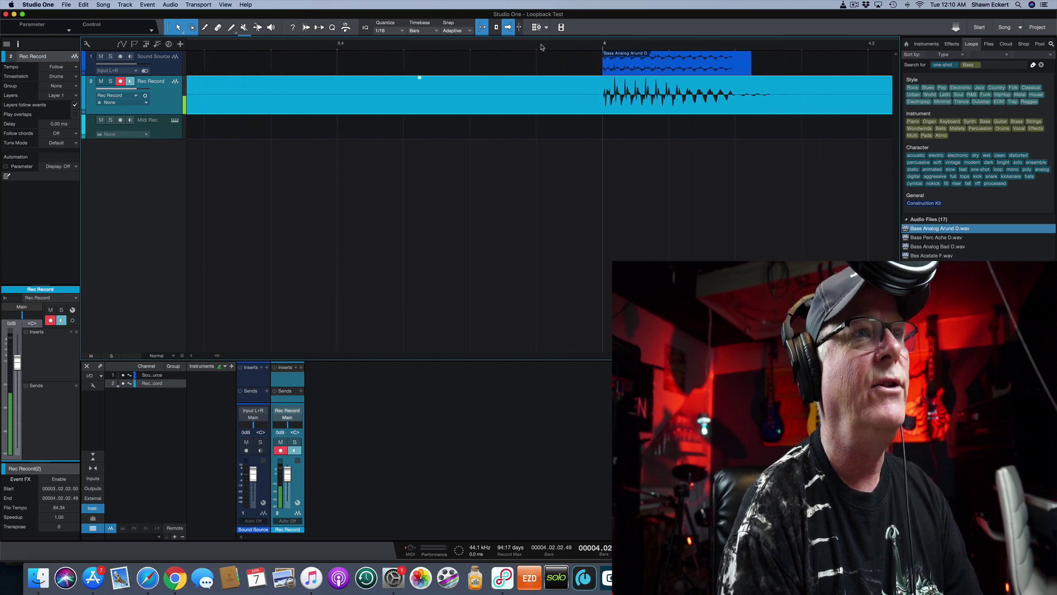
scroll(541, 47, up, 1)
scroll(541, 48, up, 2)
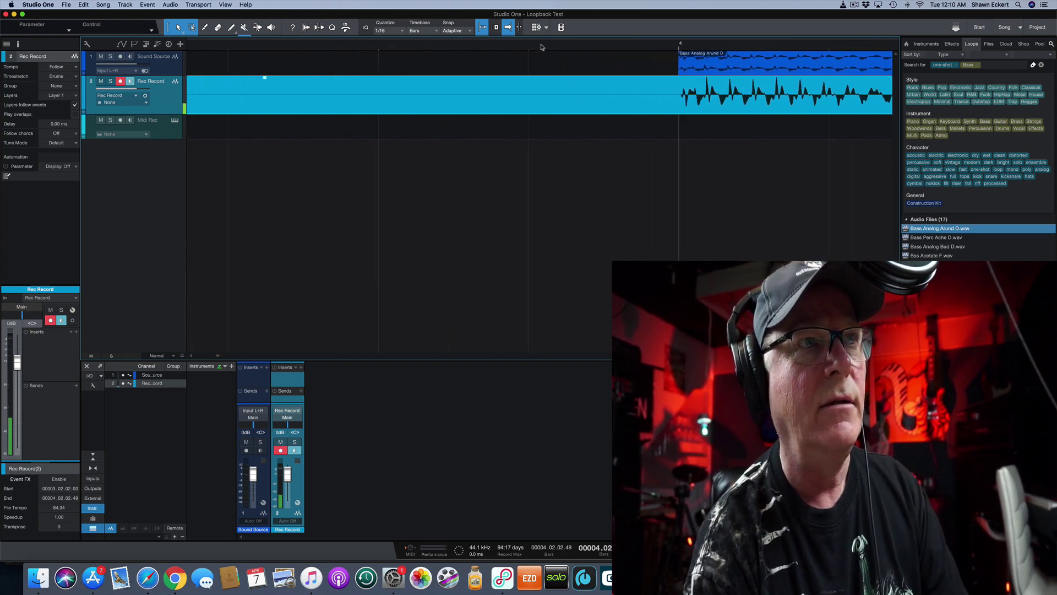
scroll(518, 89, down, 2)
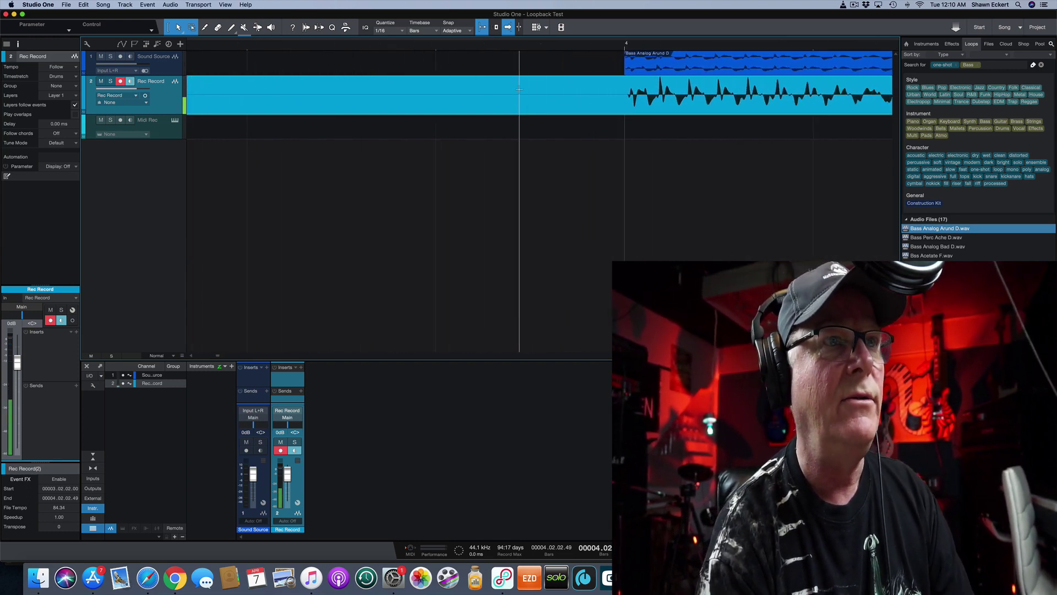
scroll(540, 72, down, 2)
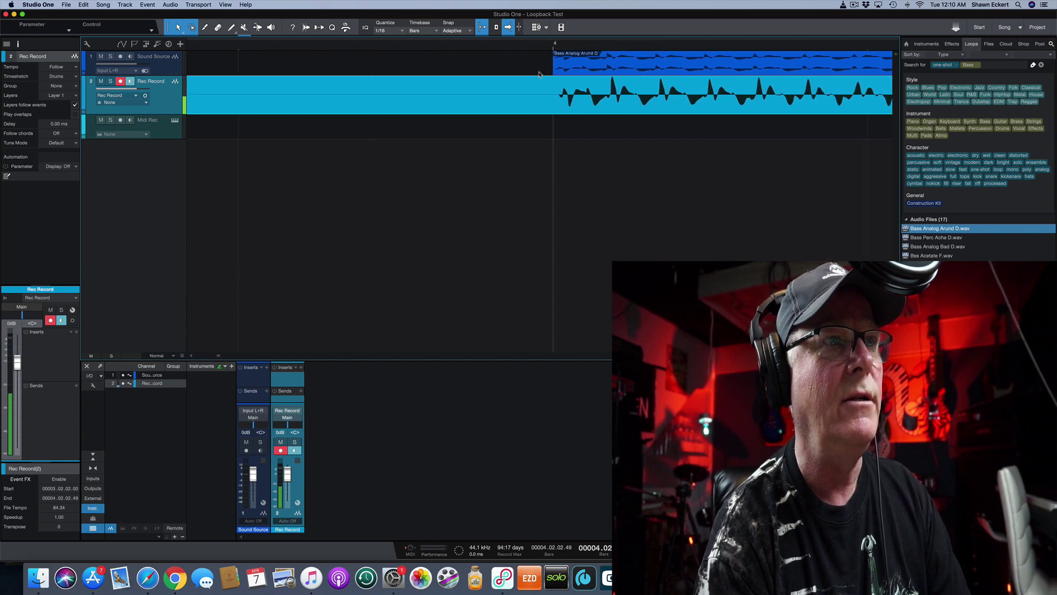
scroll(526, 63, down, 1)
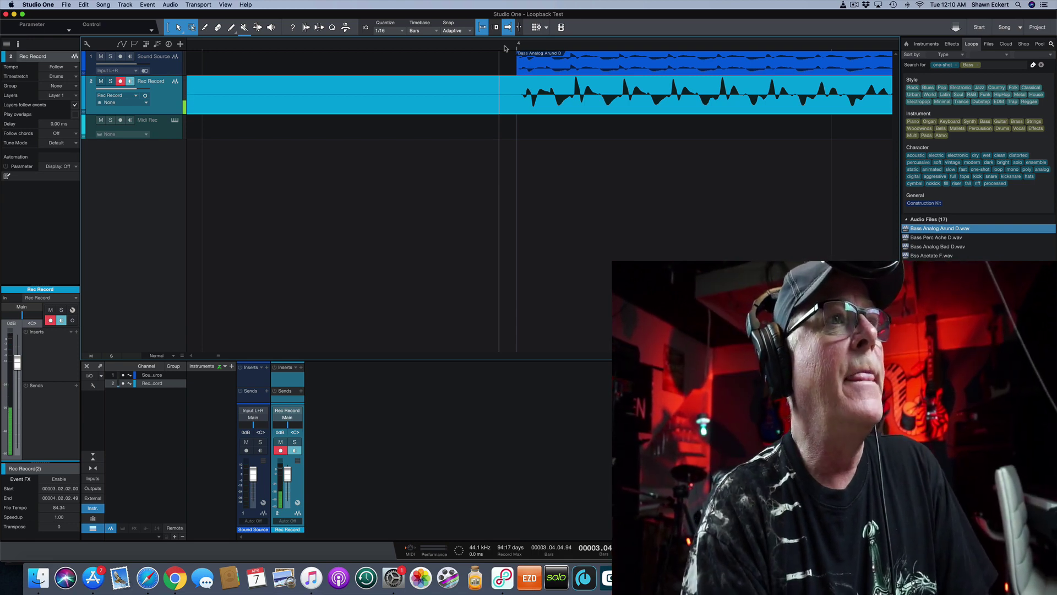
click(505, 48)
click(202, 49)
Step: Increase the height of the Sound Source and Rec Record tracks and place the playback cursor at the start of bar 4
click(170, 93)
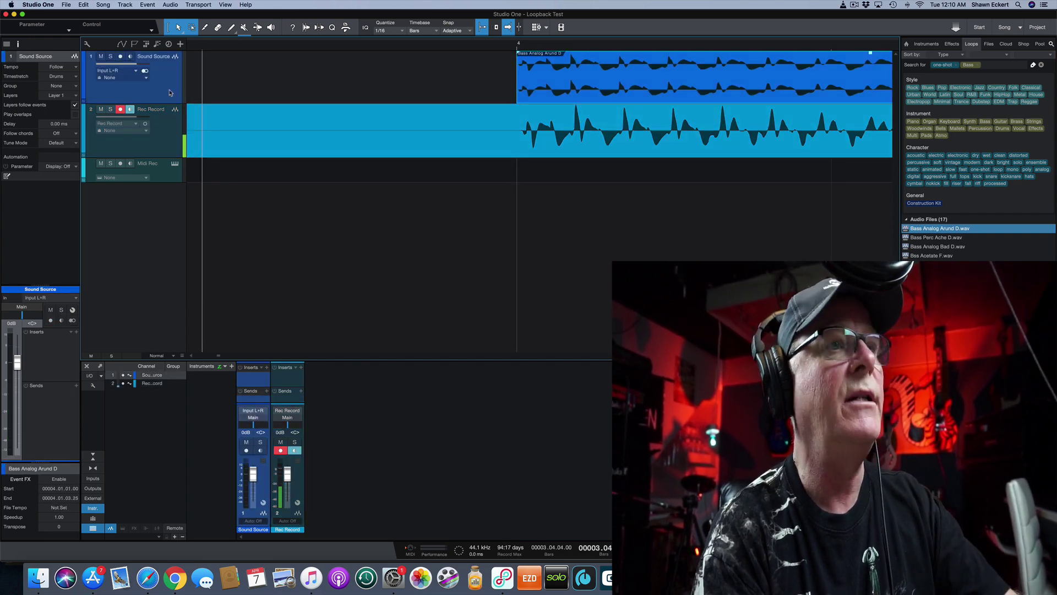
scroll(194, 103, left, 3)
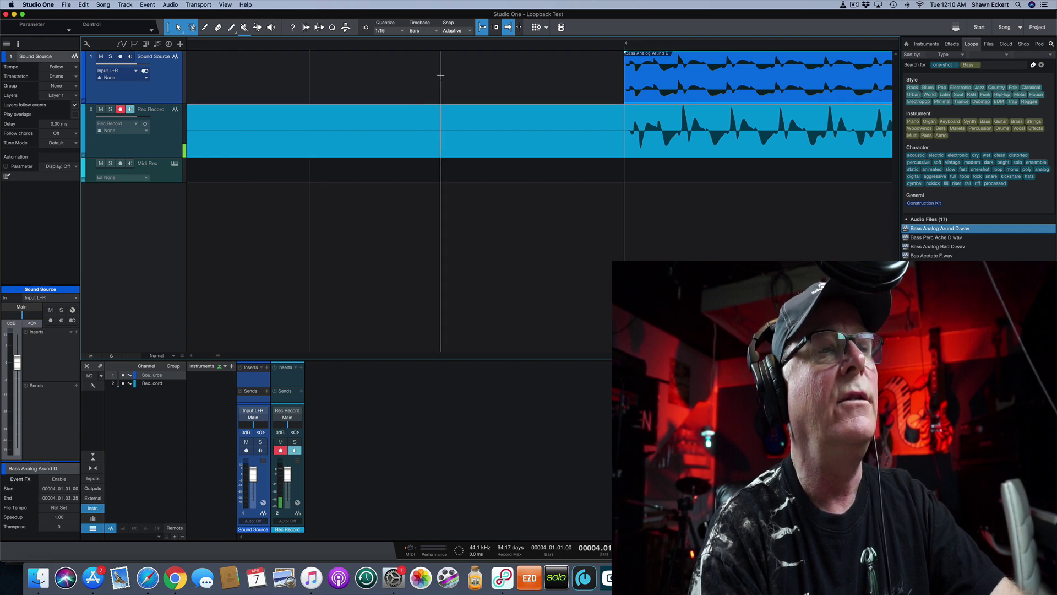
scroll(494, 65, right, 5)
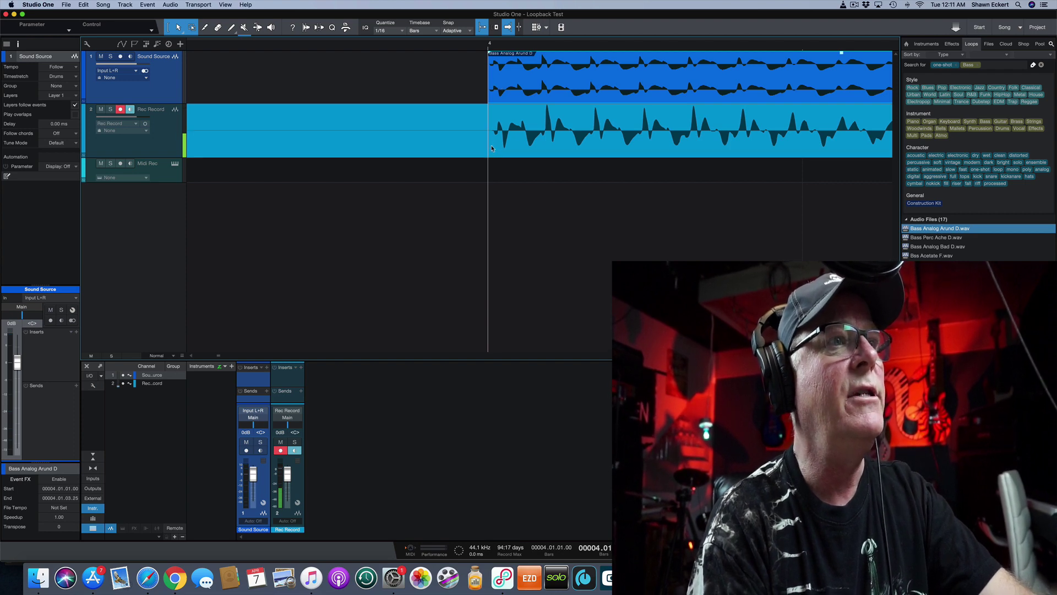
Step: Locate the playback cursor at the recorded take's first transient, and return it to the start of the bass sample
click(164, 144)
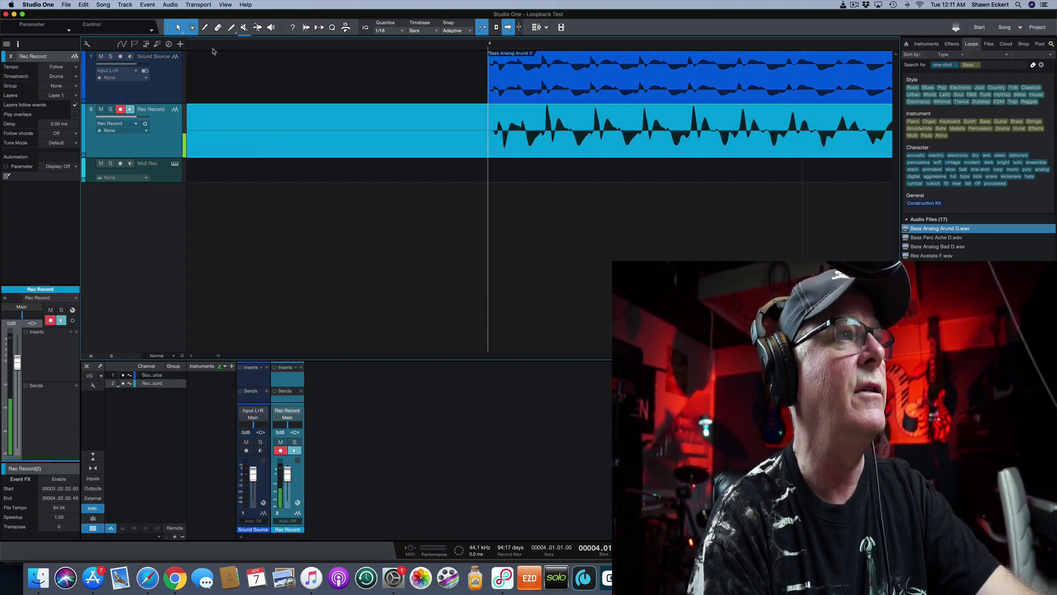
key(space)
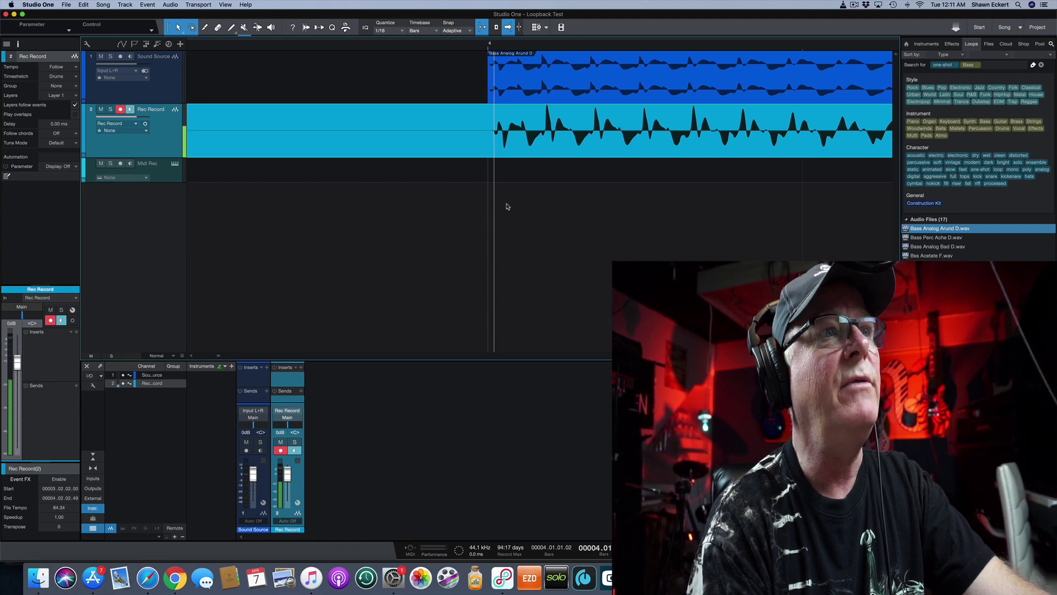
click(207, 63)
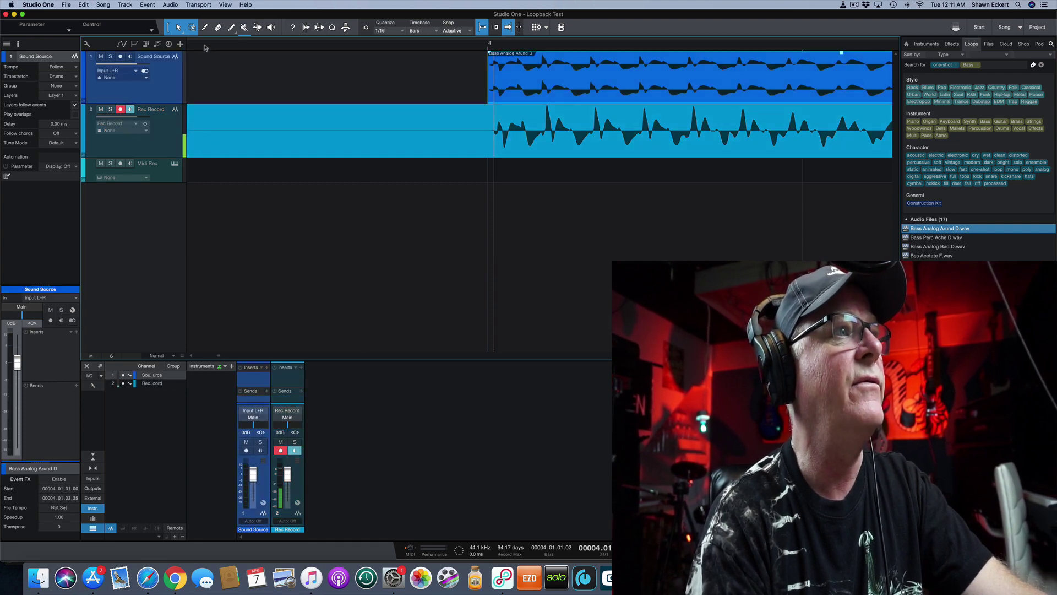
click(205, 47)
key(l)
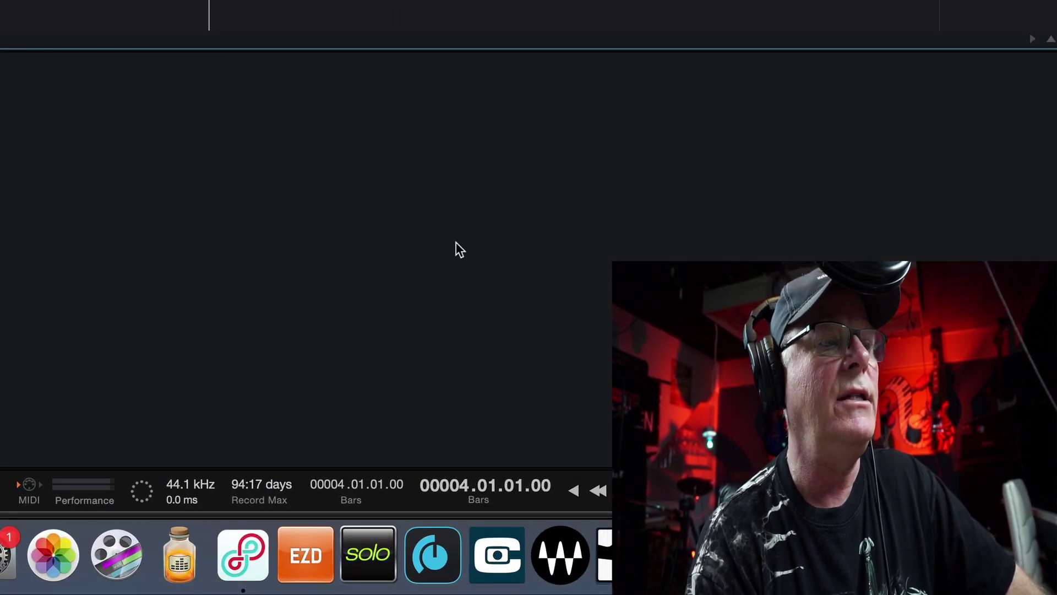
Step: Set the secondary time display in the transport to Samples
click(351, 501)
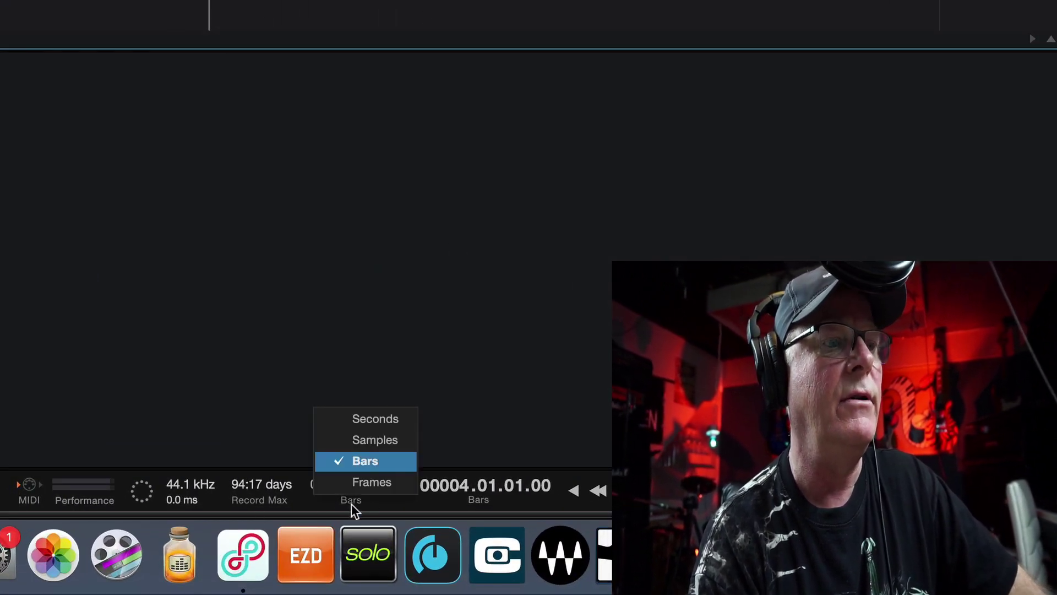
click(364, 441)
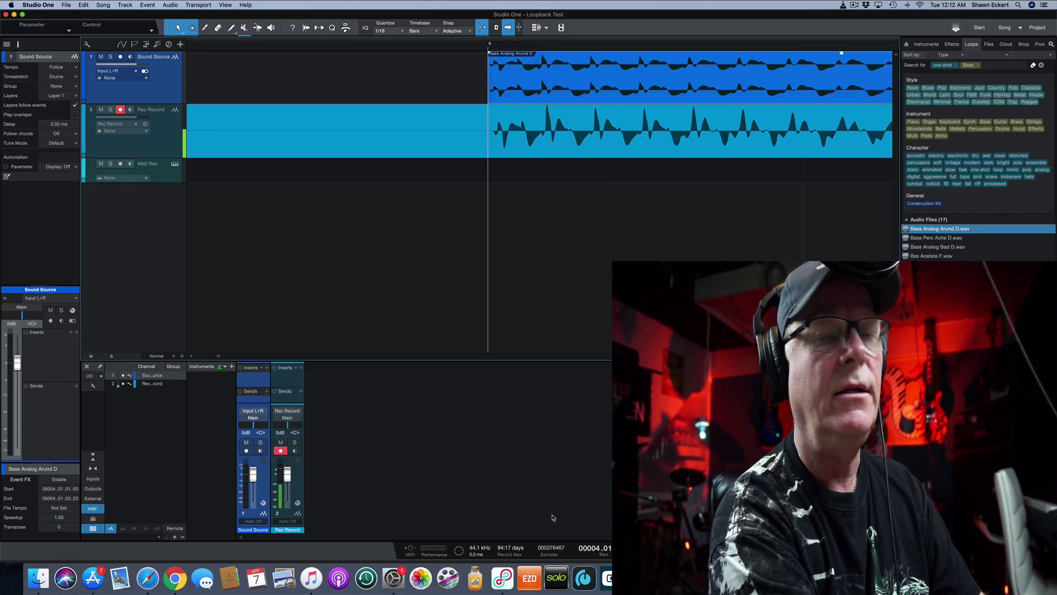
Step: Review the Record Offset setting in the advanced audio preferences
key(super+comma)
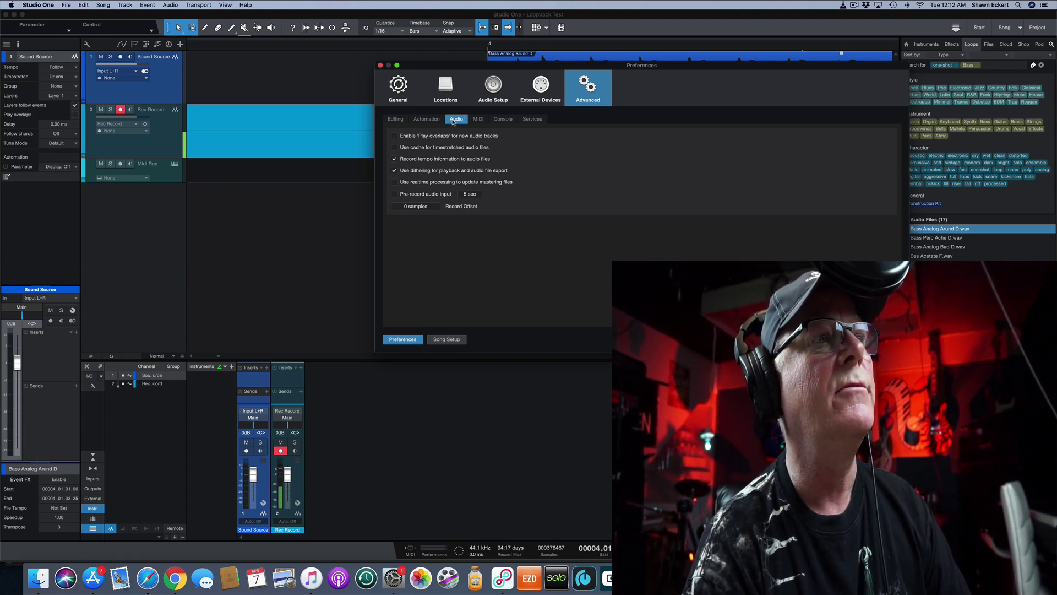
click(38, 5)
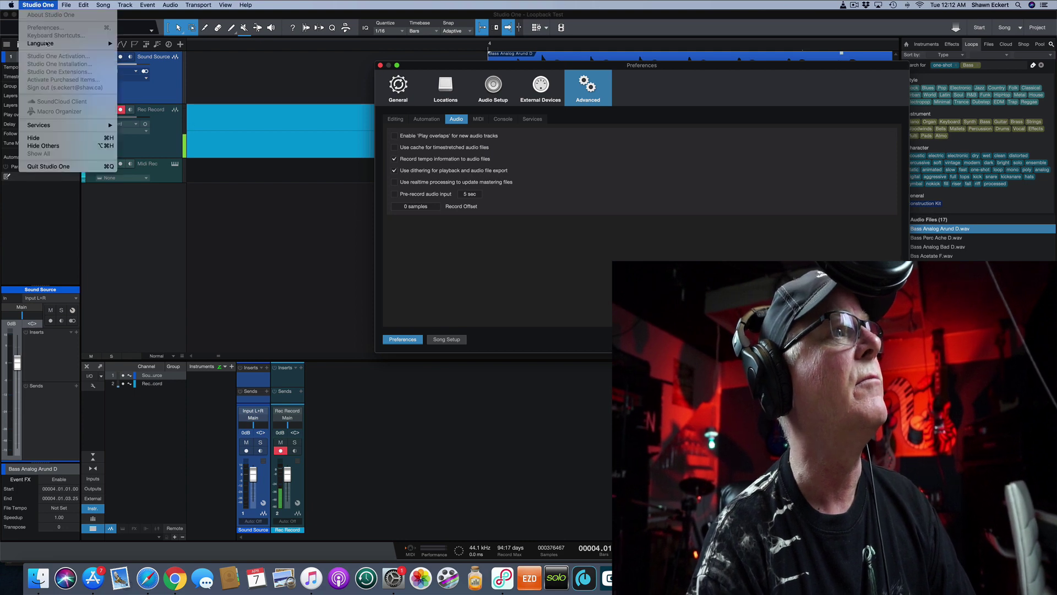
click(470, 124)
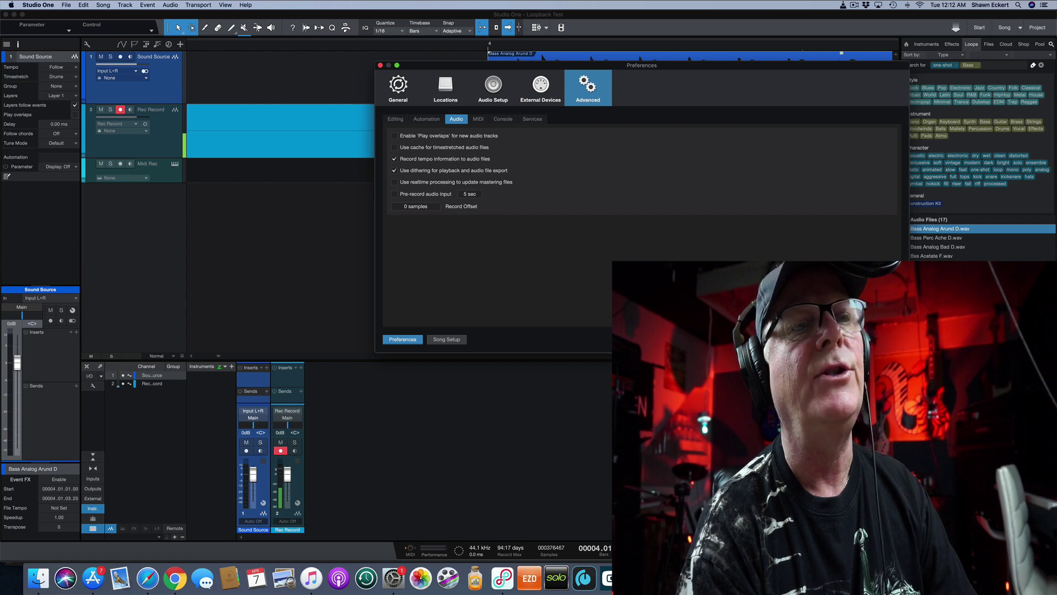
key(Escape)
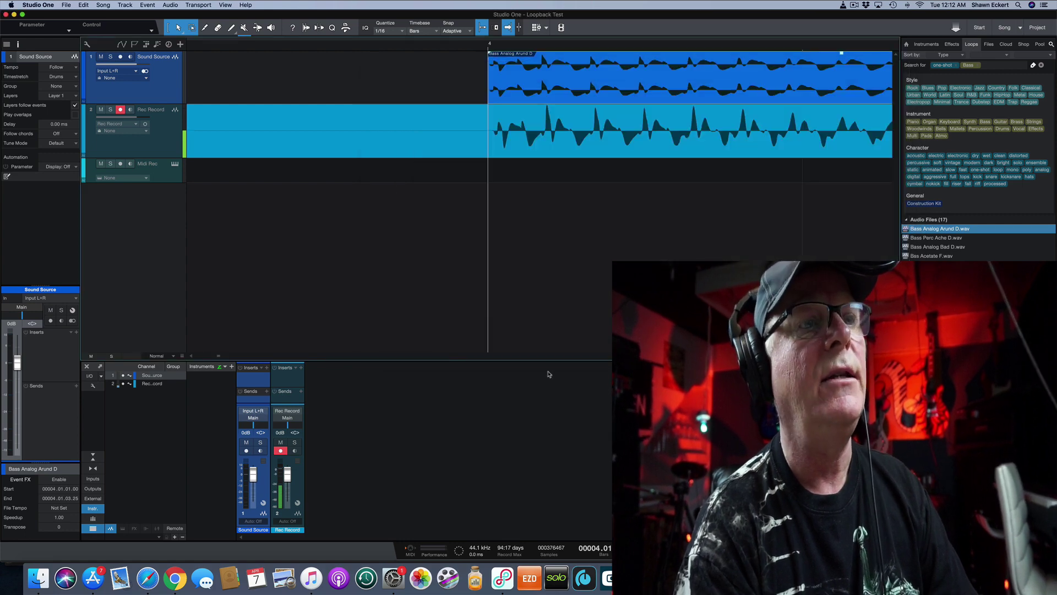
Step: With the secondary time display on Samples, locate the playback cursor at the first transient of the take on the Rec Record track
click(551, 550)
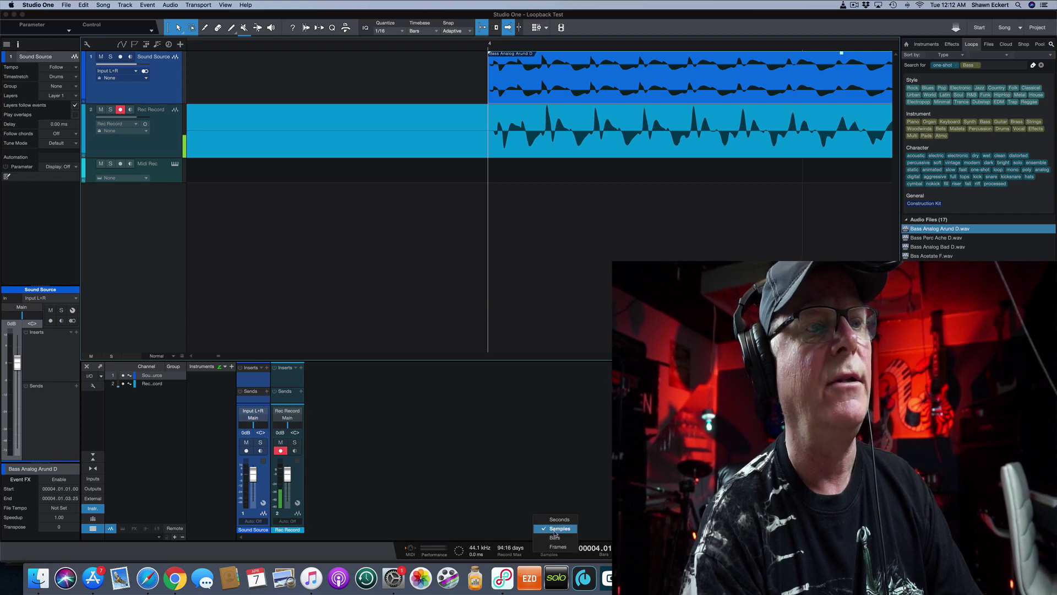
click(555, 530)
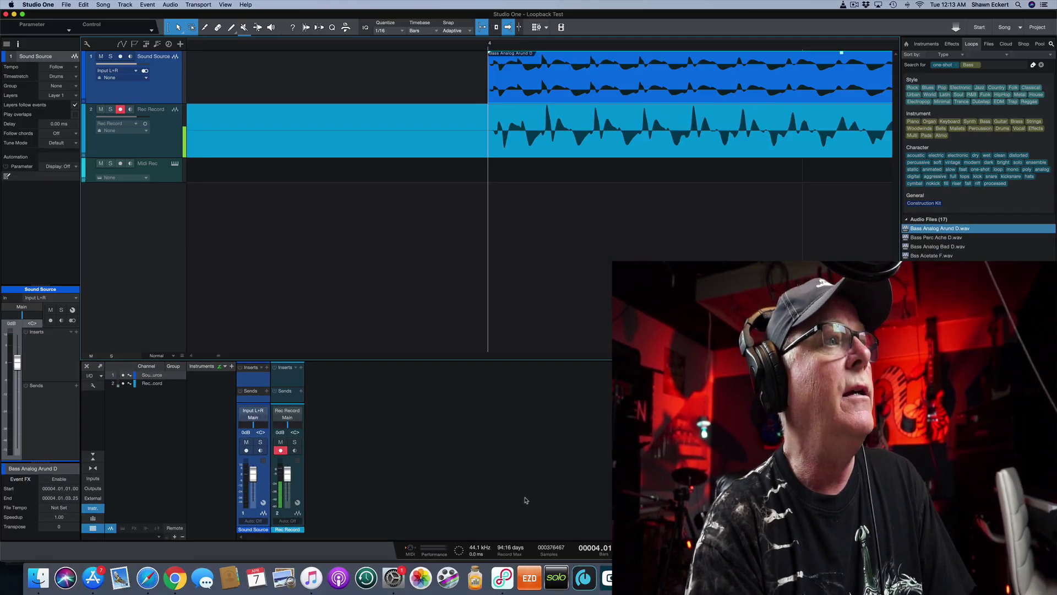
click(169, 145)
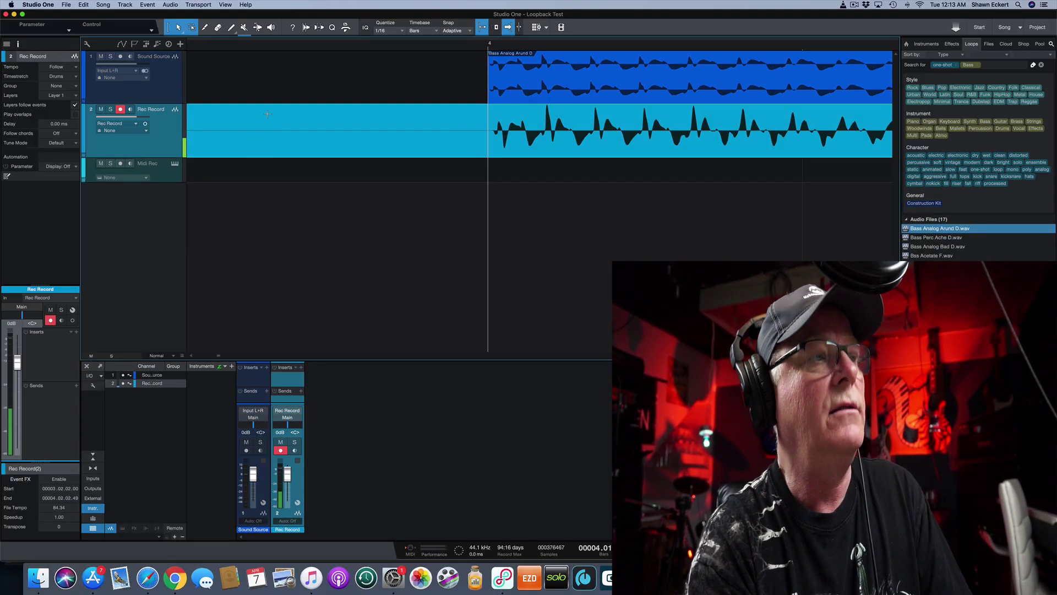
click(204, 46)
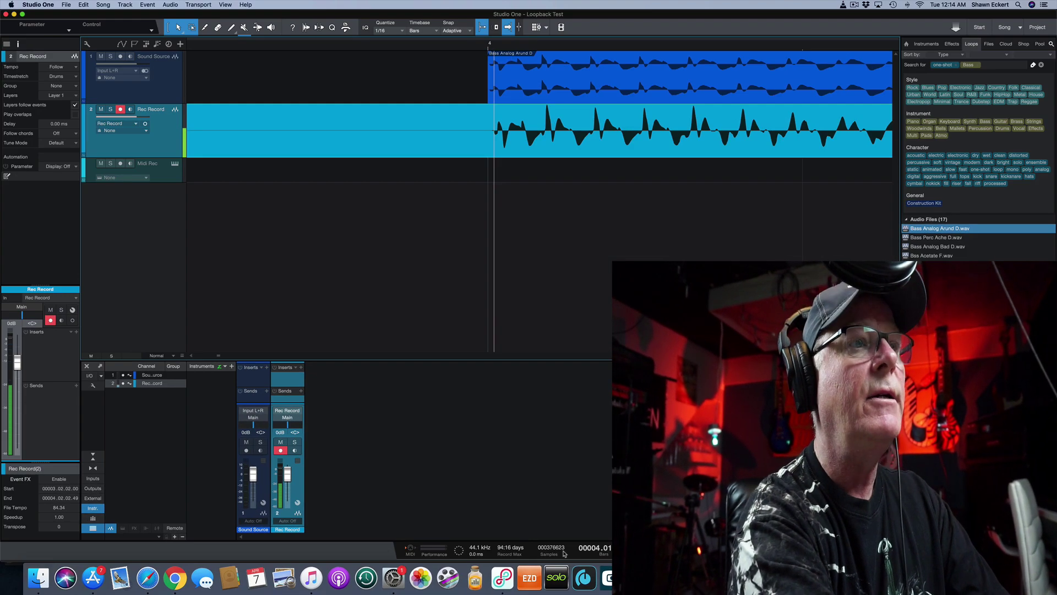
Step: Set the audio Record Offset preference to -156 samples
key(super+comma)
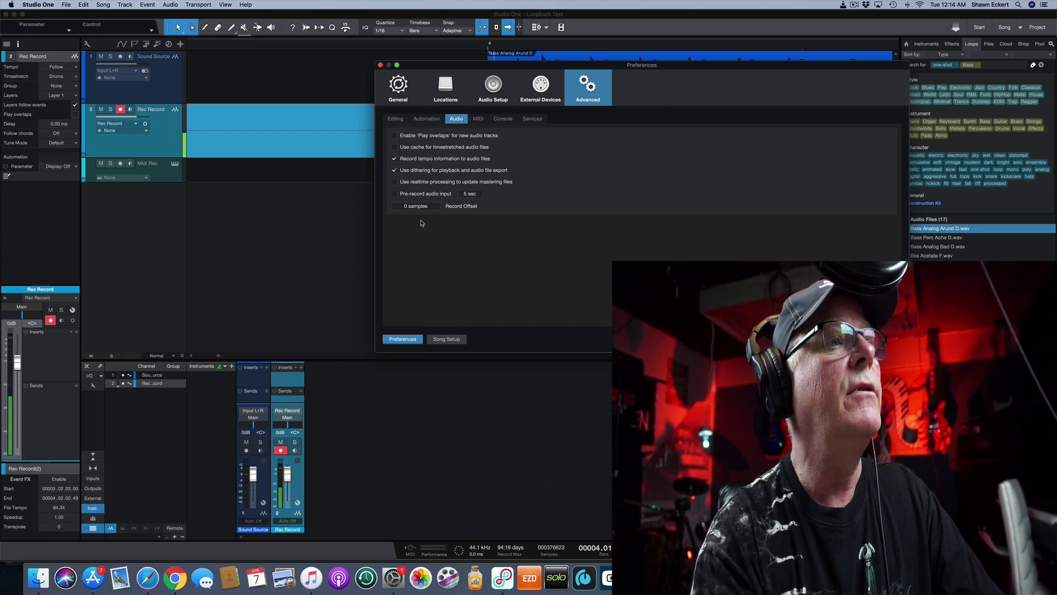
click(408, 208)
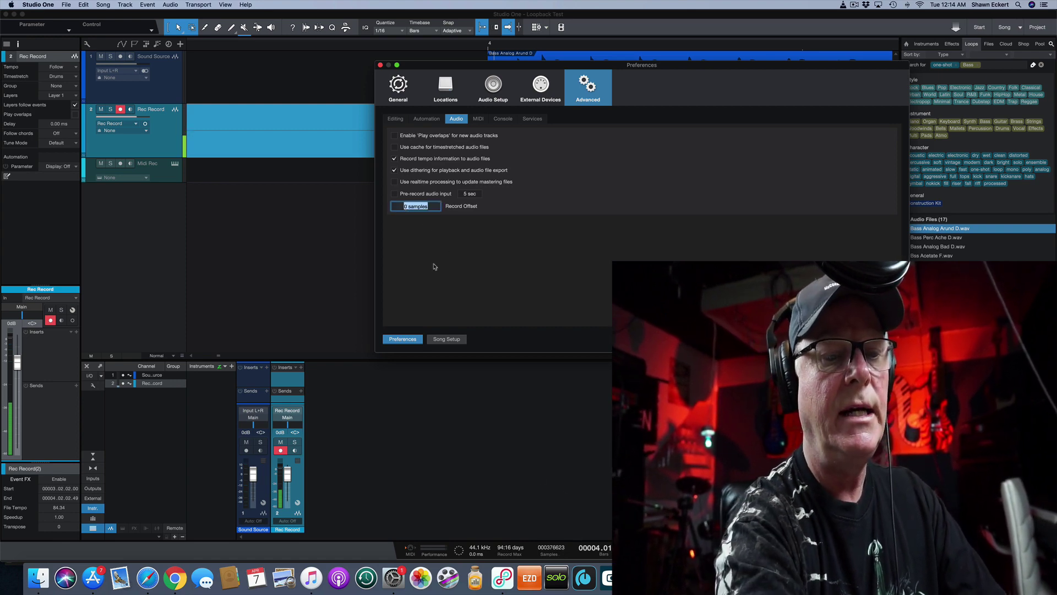
text(-156)
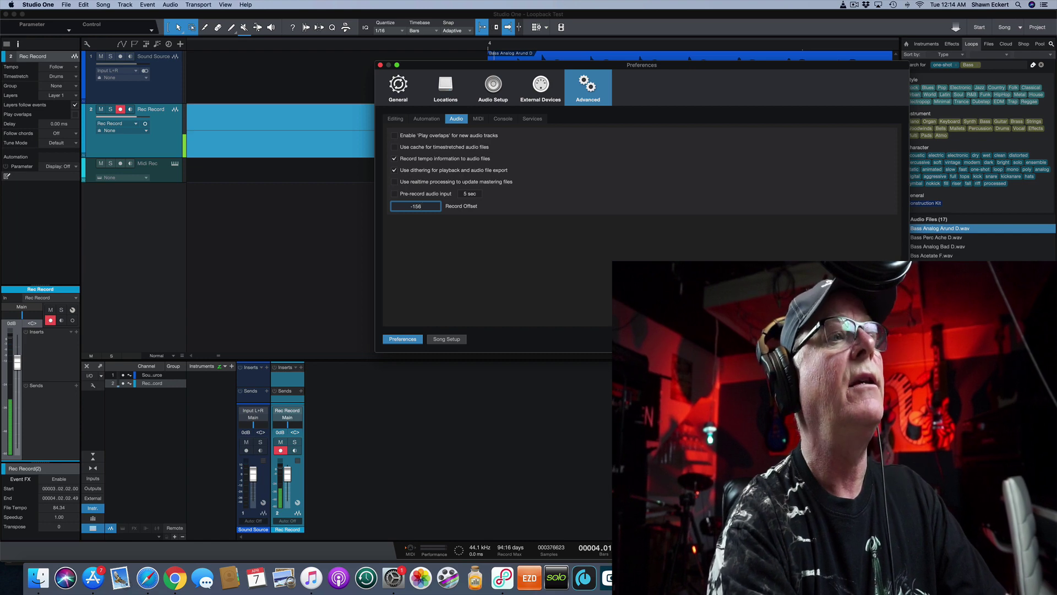
key(Return)
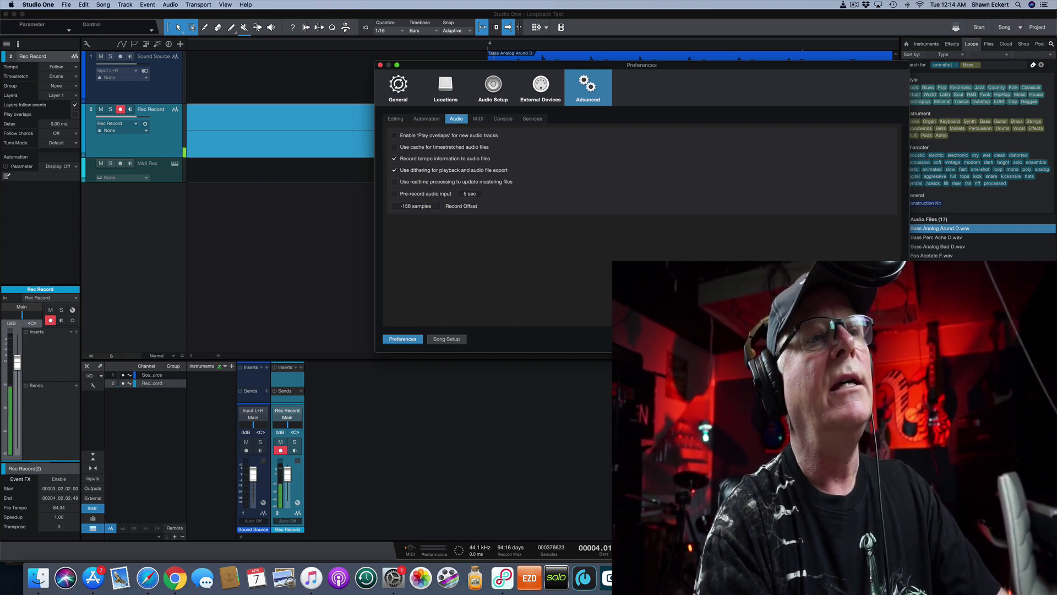
key(Return)
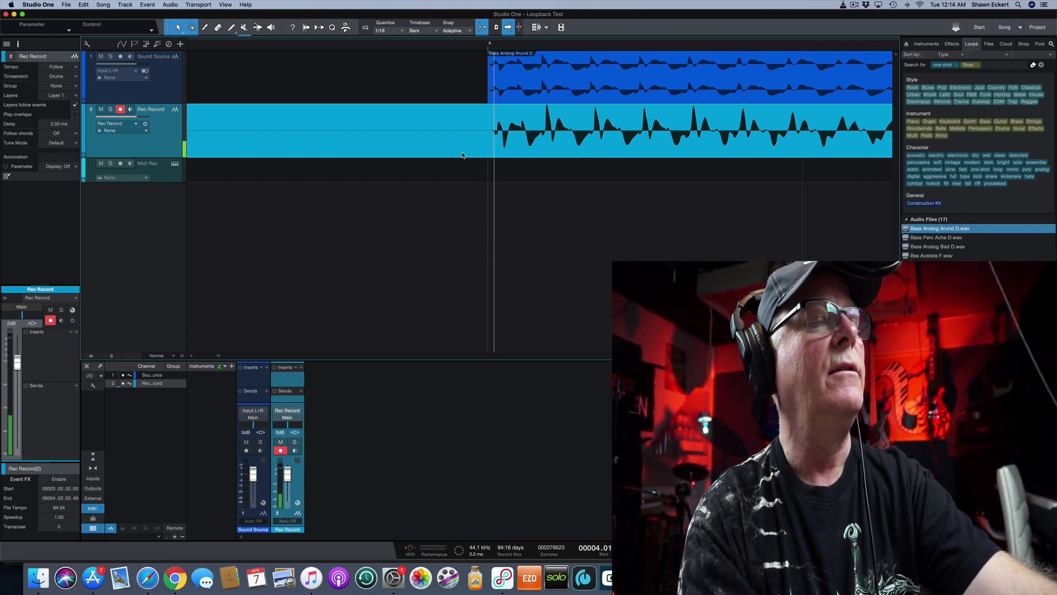
Step: Delete the take on the Rec Record track and record a new loopback take starting shortly before bar 4
key(Delete)
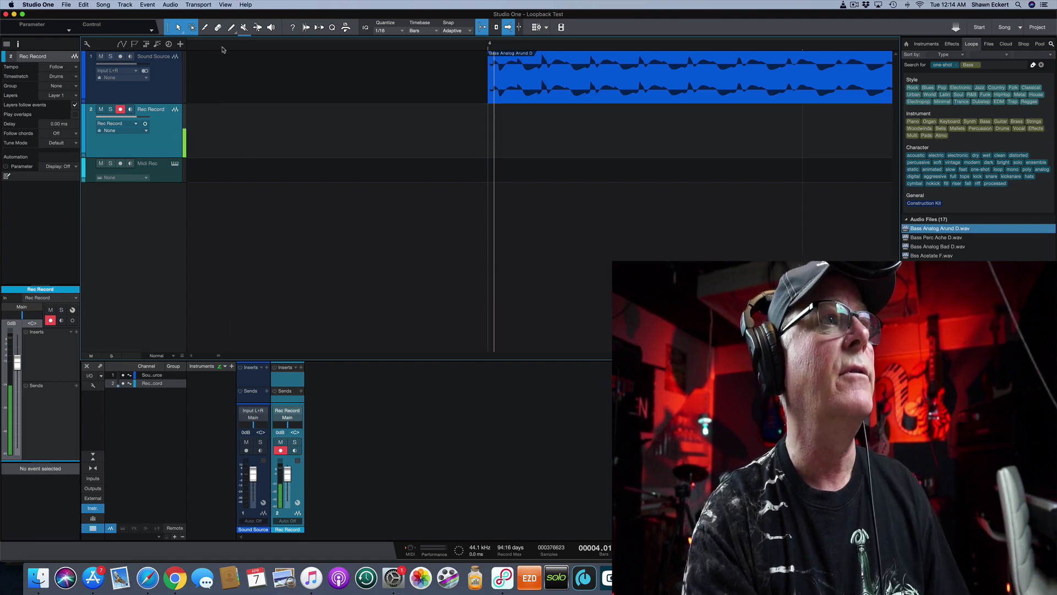
click(248, 48)
key(KP_Multiply)
key(space)
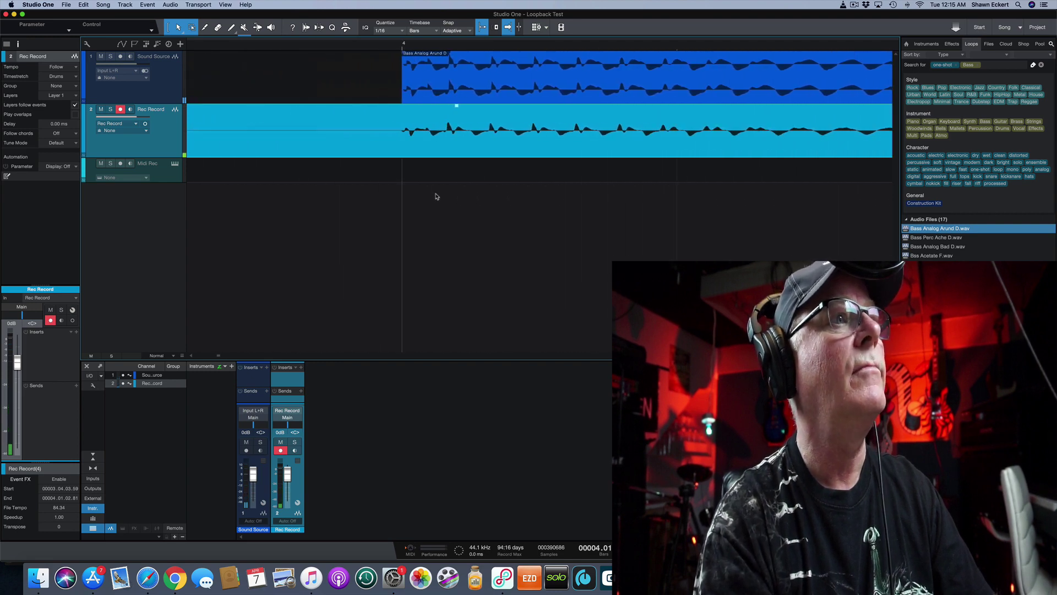
Step: Compare the sample positions where the Sound Source bass sample and the new Rec Record take begin
click(235, 46)
click(221, 47)
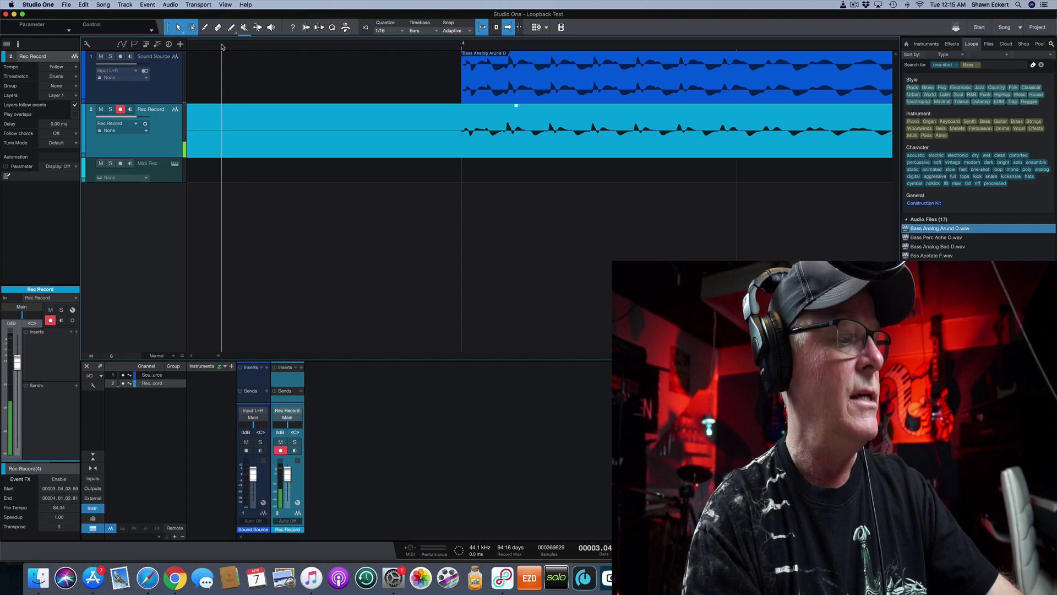
click(176, 85)
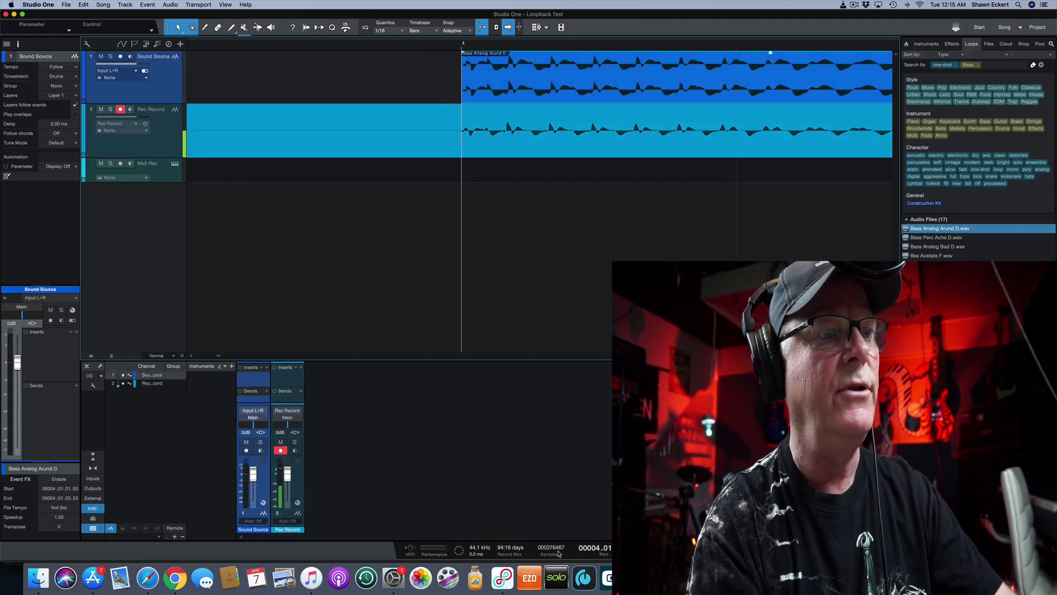
click(160, 150)
click(204, 48)
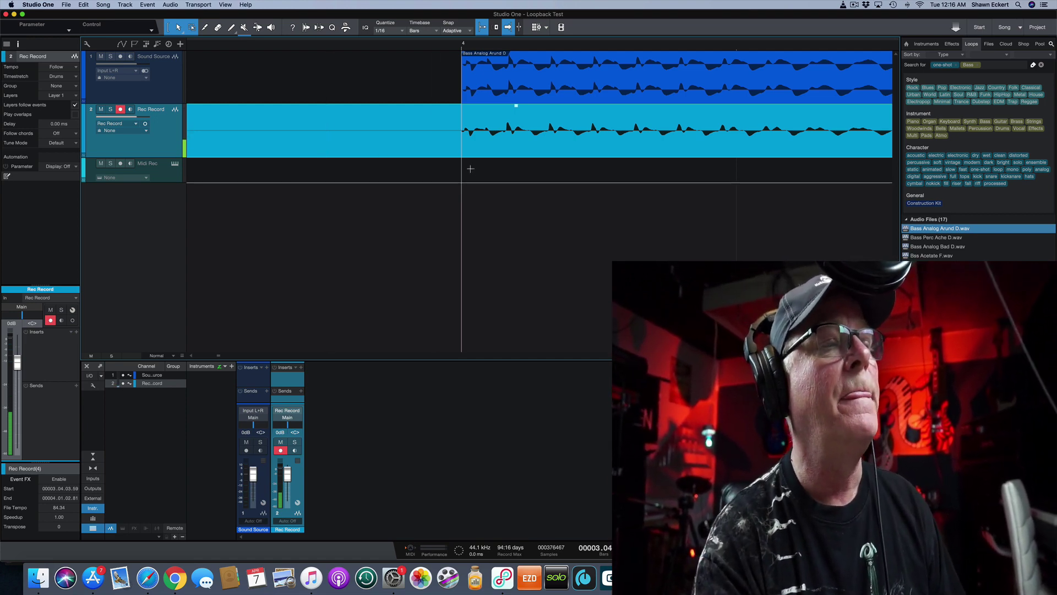
scroll(394, 86, down, 3)
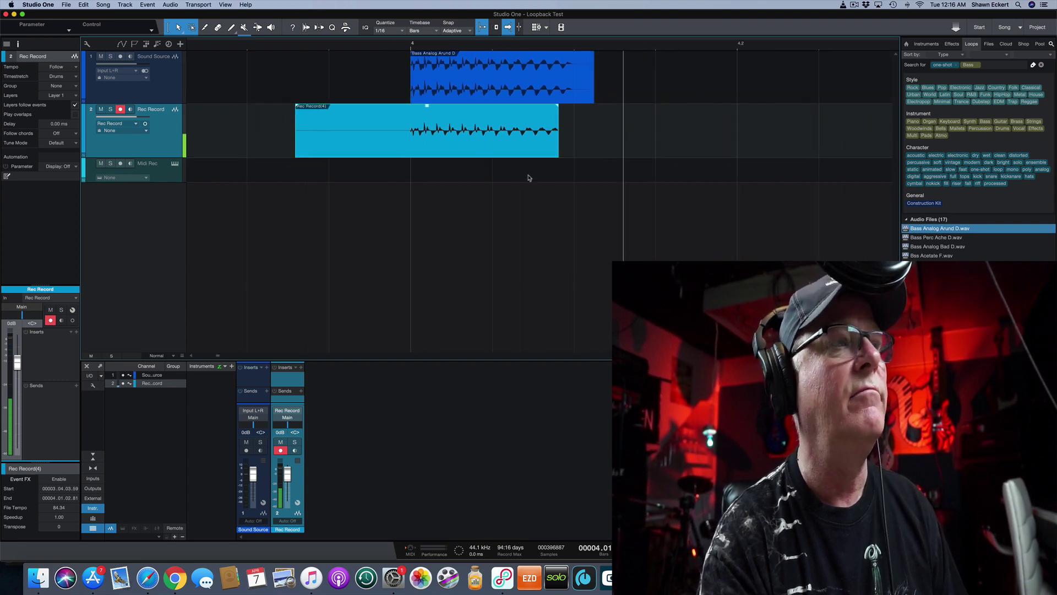
Step: Increase the height of the Midi Rec track and review the Record Offset setting in the advanced MIDI preferences
drag(161, 182, 167, 211)
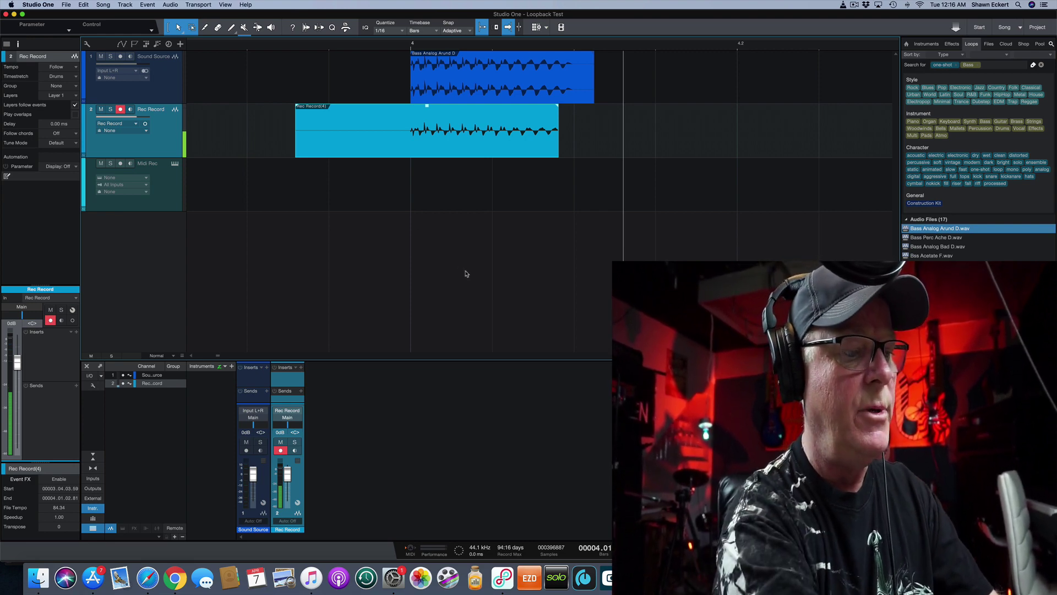
key(super+comma)
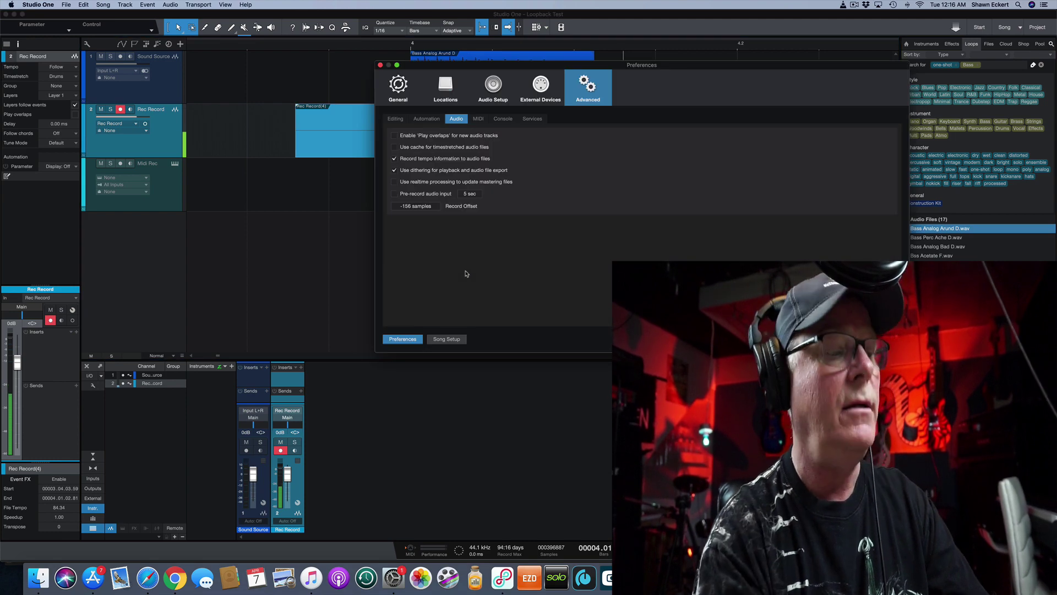
click(480, 120)
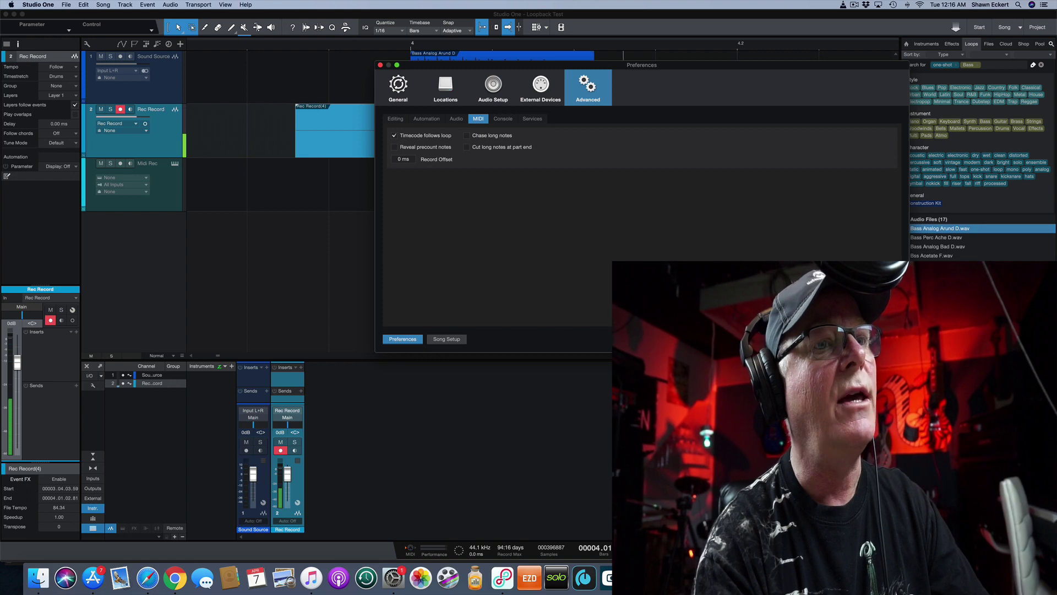
key(Return)
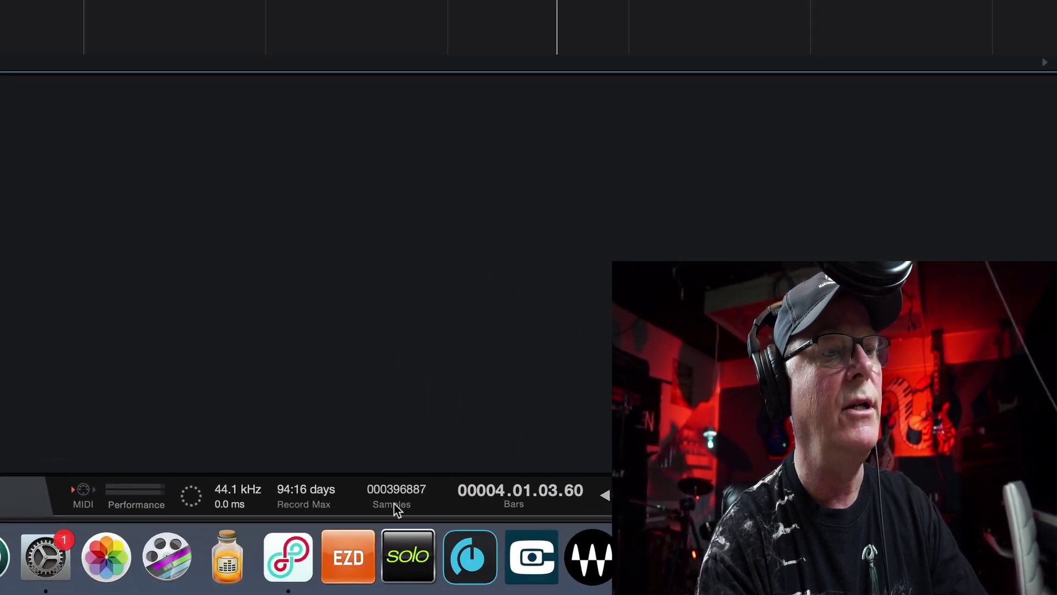
Step: Set the secondary time display in the transport to Seconds
click(394, 507)
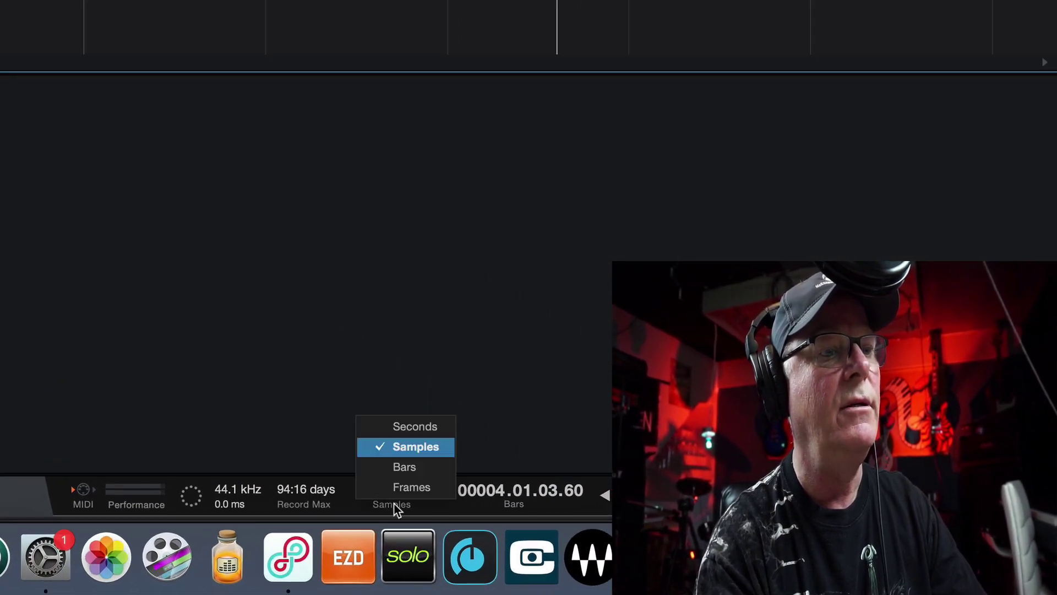
click(416, 429)
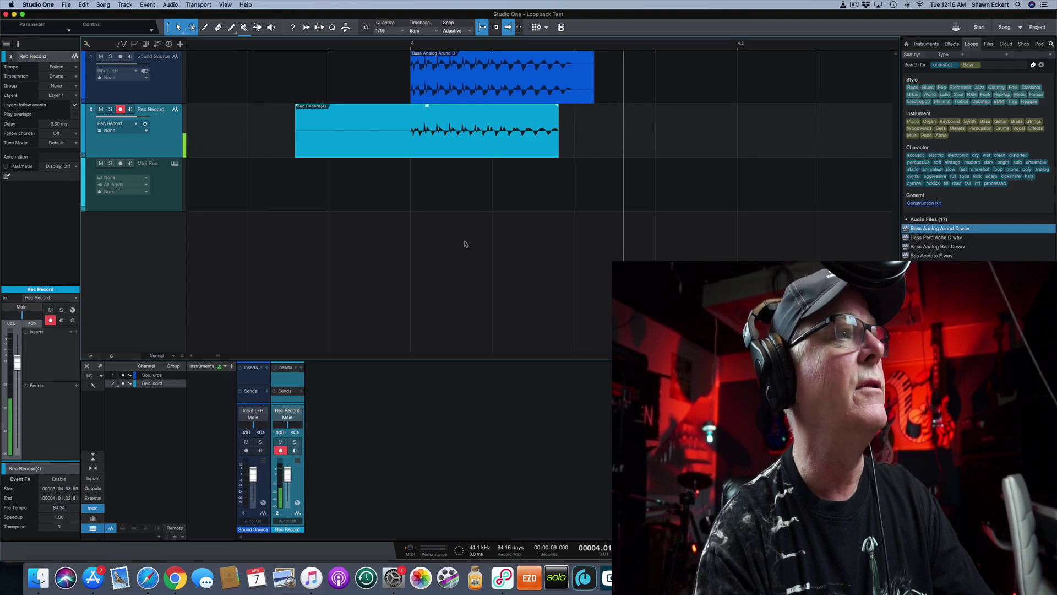
Step: Load the PreSonus Mai Tai instrument onto the Midi Rec track
click(168, 207)
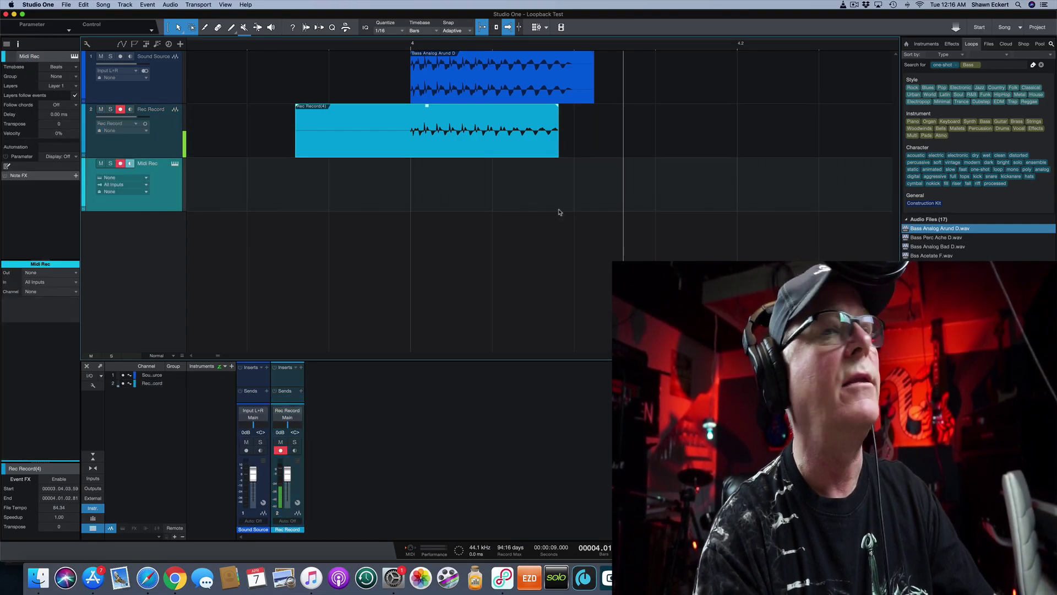
click(924, 47)
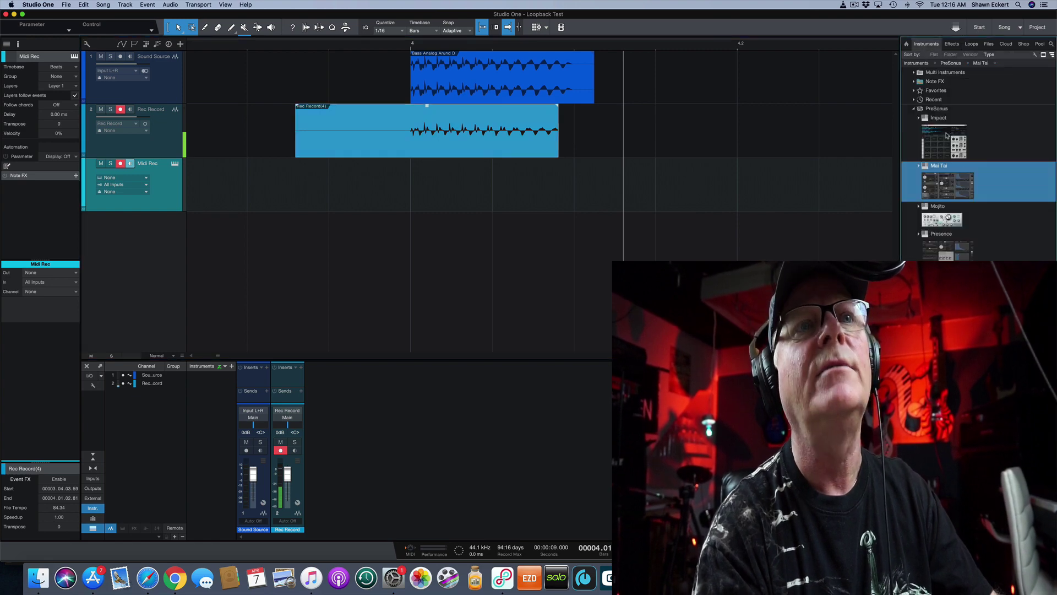
drag(939, 165, 173, 183)
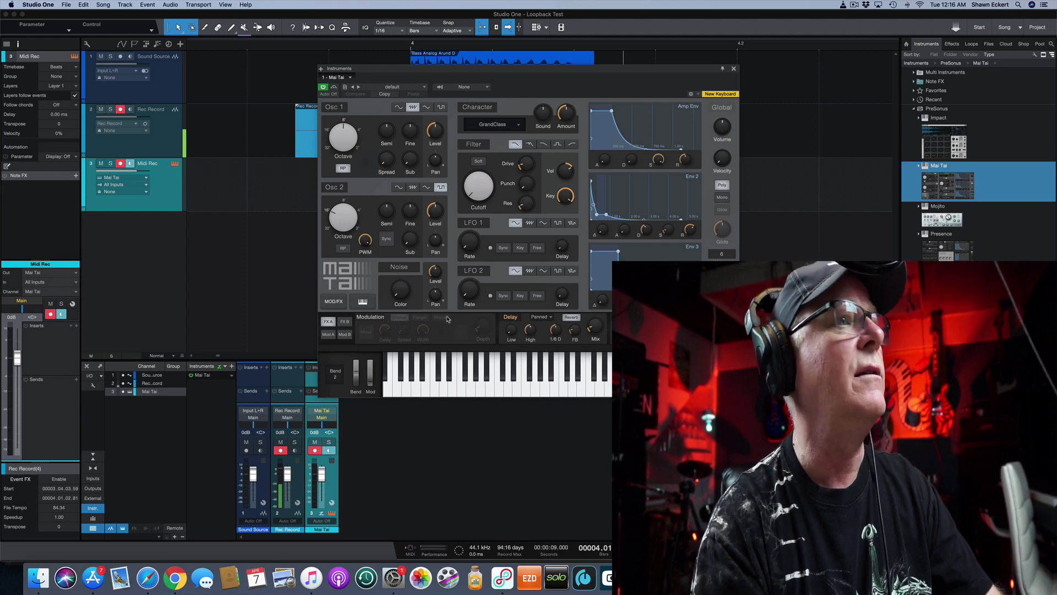
Step: Load Mai Tai's init preset and set the Osc 1 waveform to Square
click(422, 88)
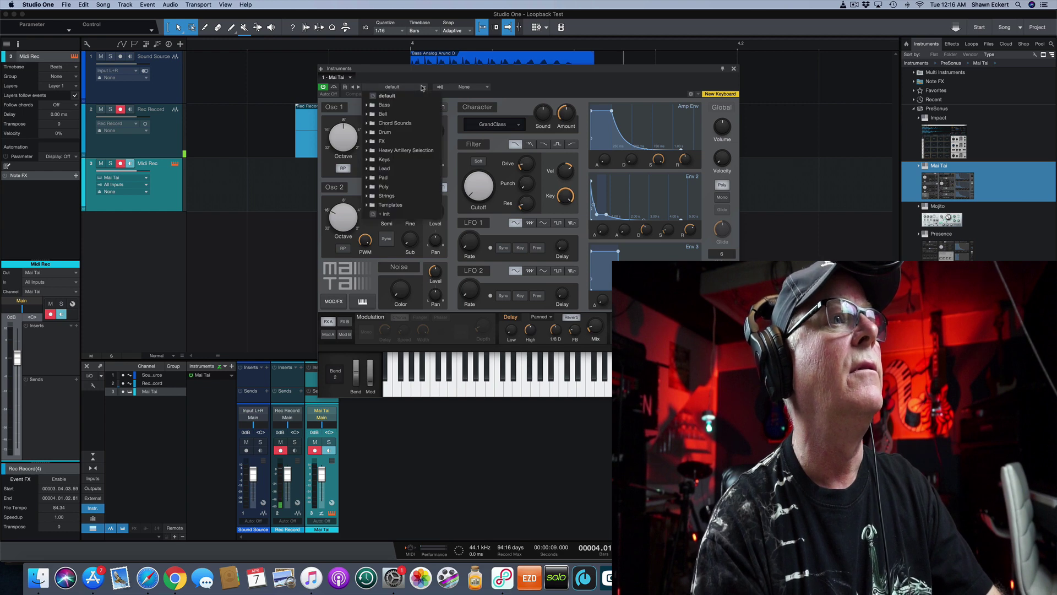
click(402, 214)
click(545, 90)
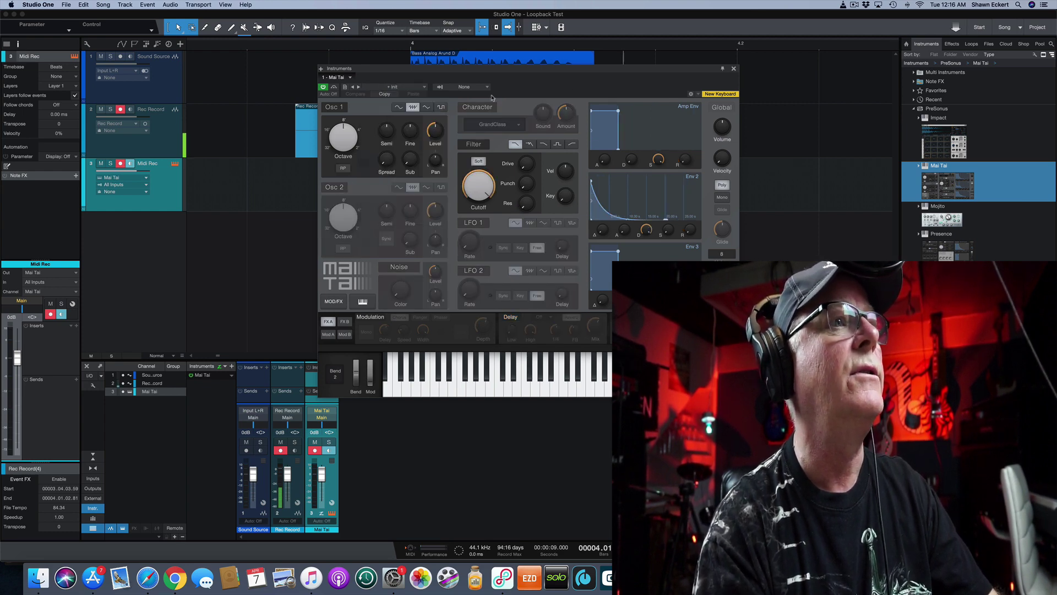
click(440, 107)
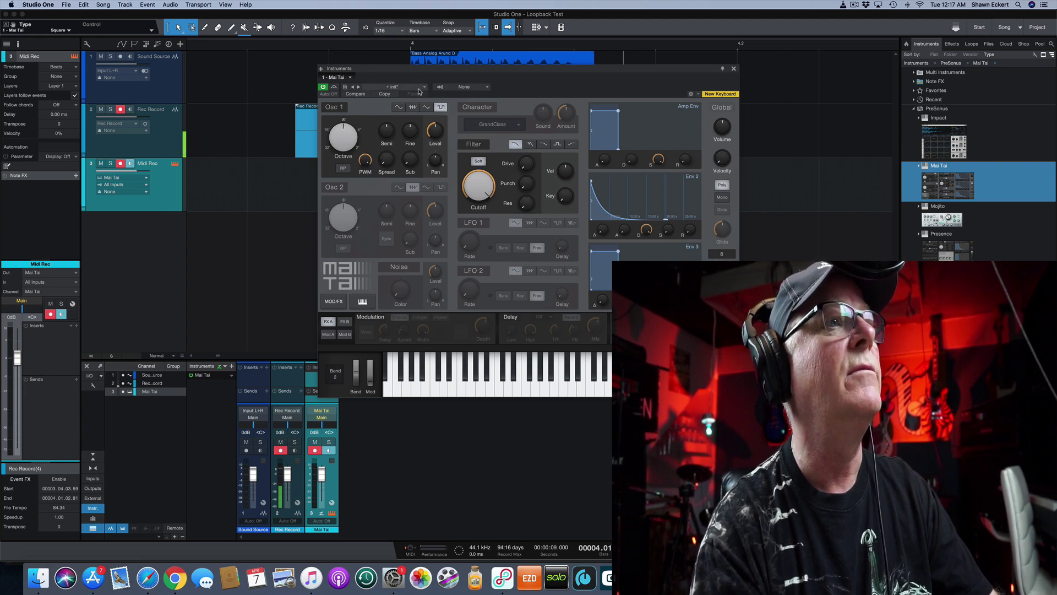
Step: Audition the Mai Tai sound with a few notes on its on-screen keyboard and close the instrument window
click(517, 384)
click(524, 392)
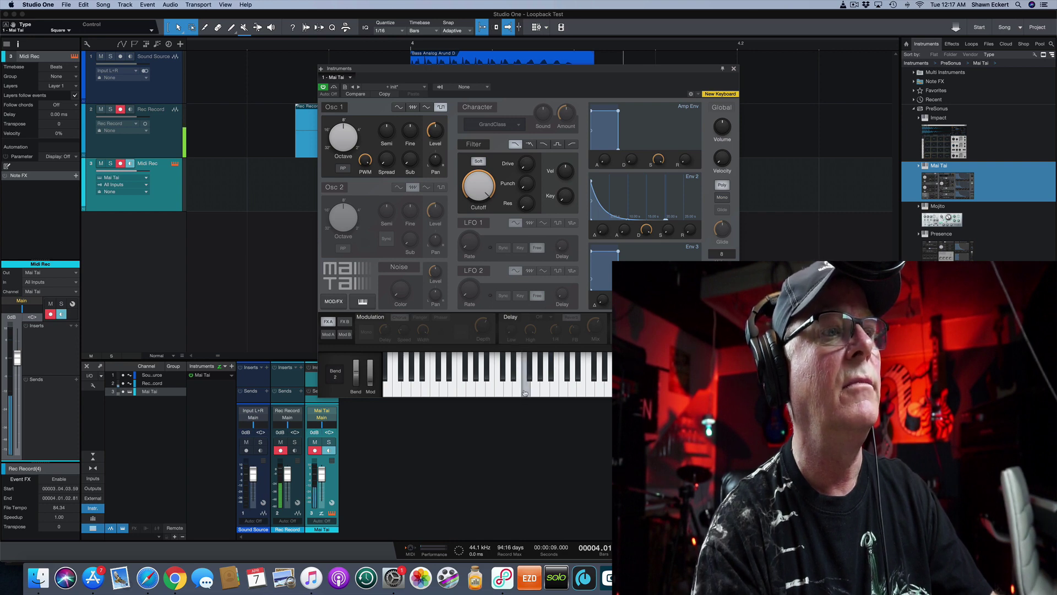
click(525, 393)
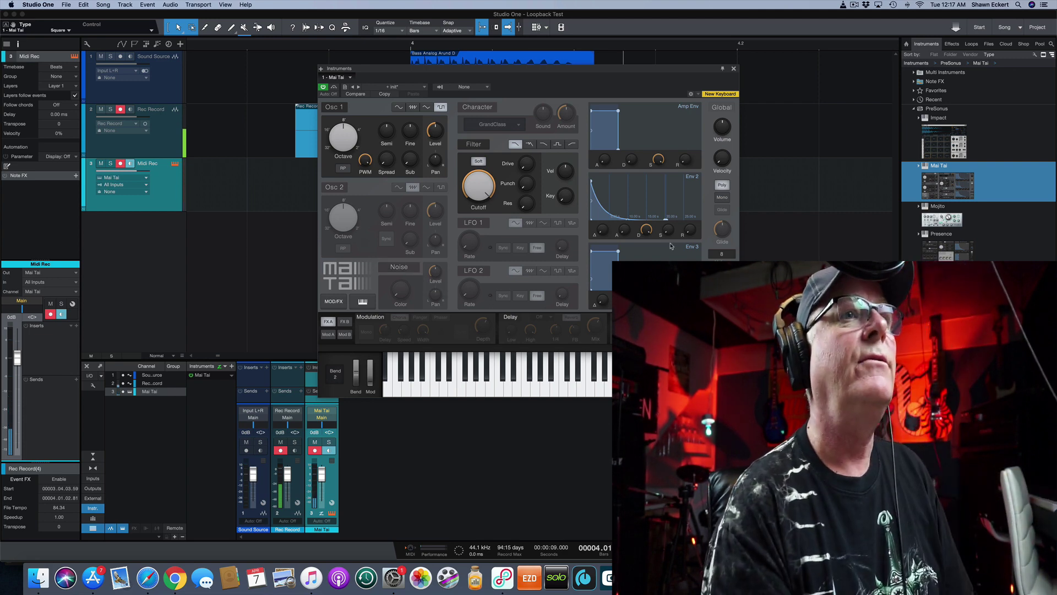
click(733, 70)
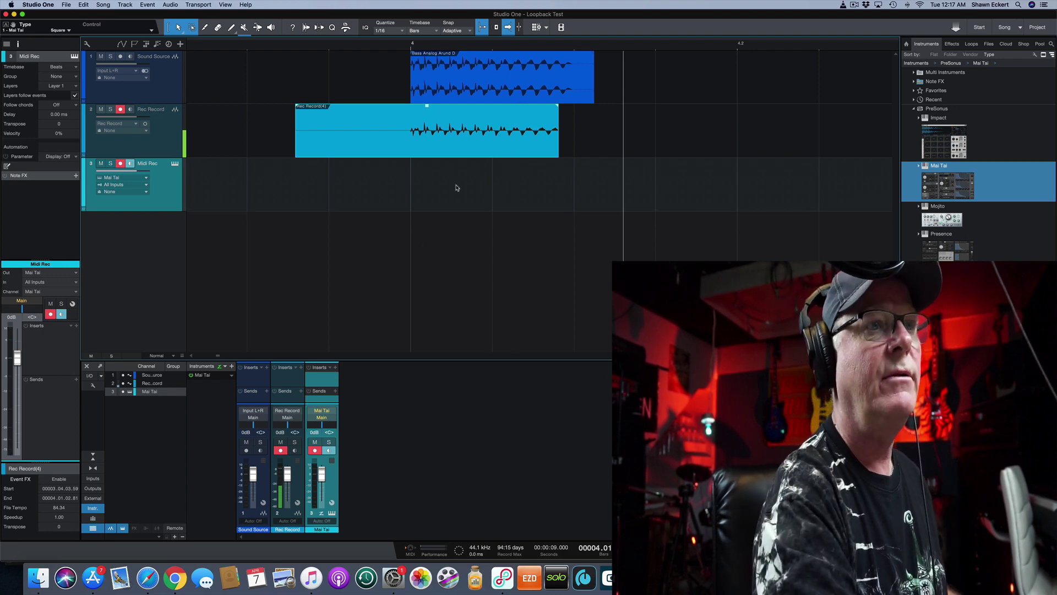
scroll(417, 47, down, 5)
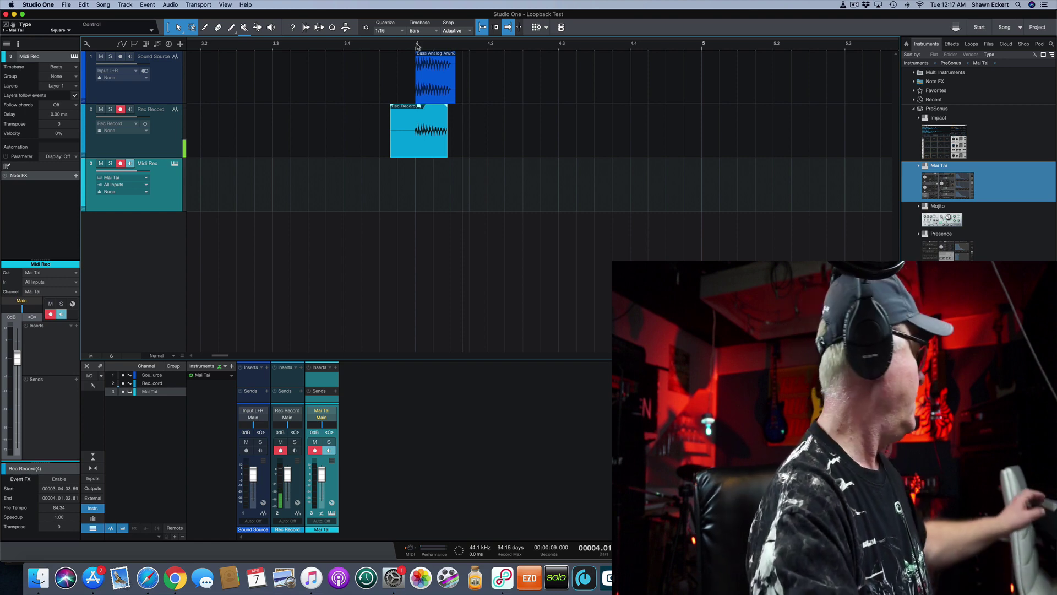
Step: Record five short Mai Tai notes simultaneously on the Rec Record audio track and the Midi Rec track
key(KP_Multiply)
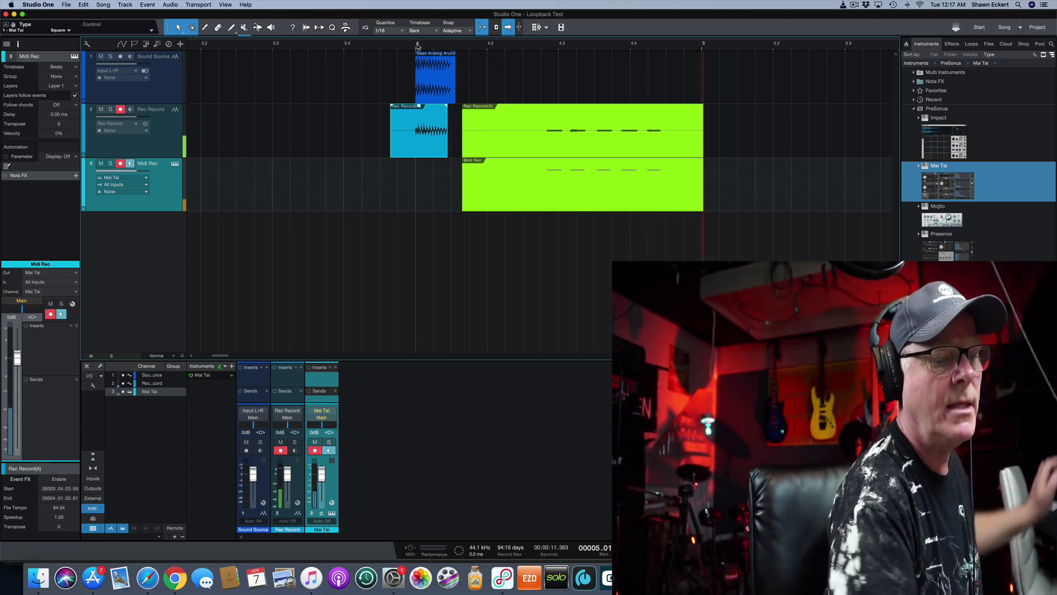
key(space)
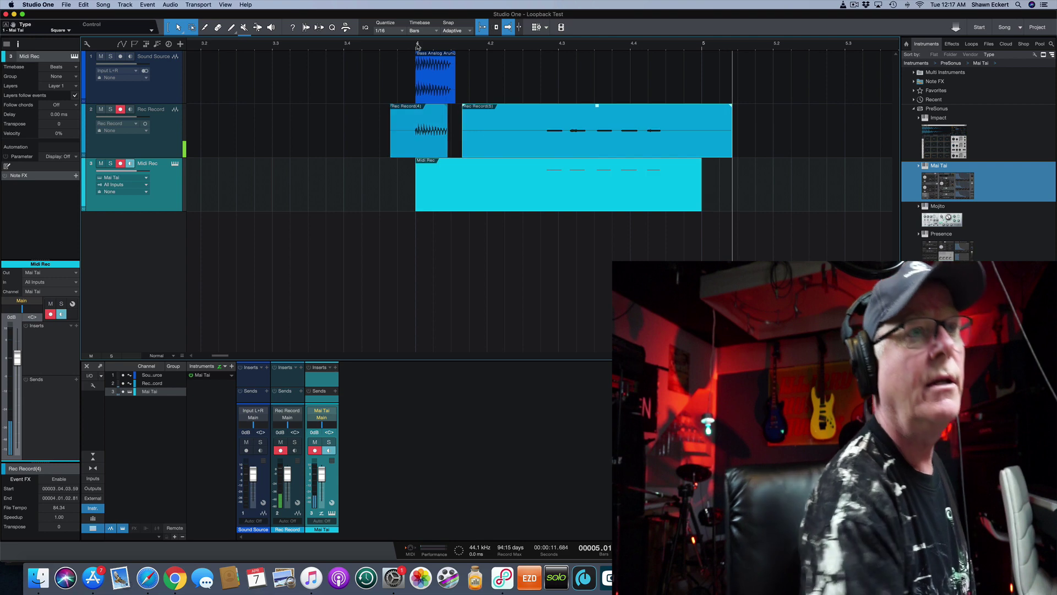
Step: Locate the playhead exactly at the first note's transient in the new Rec Record audio event to read its time in seconds
click(540, 49)
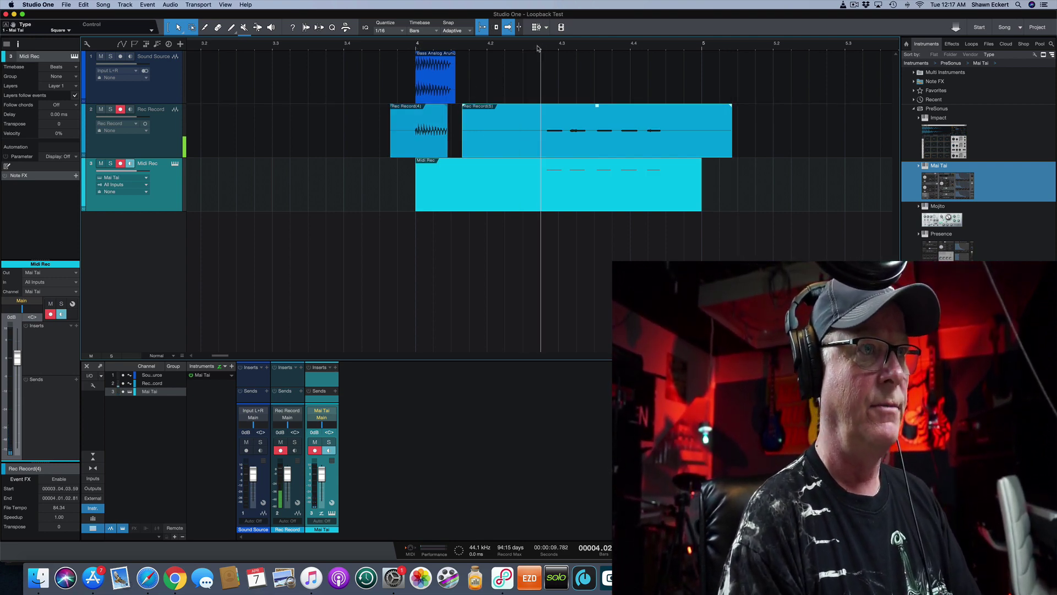
key(e)
key(e)
key(e)
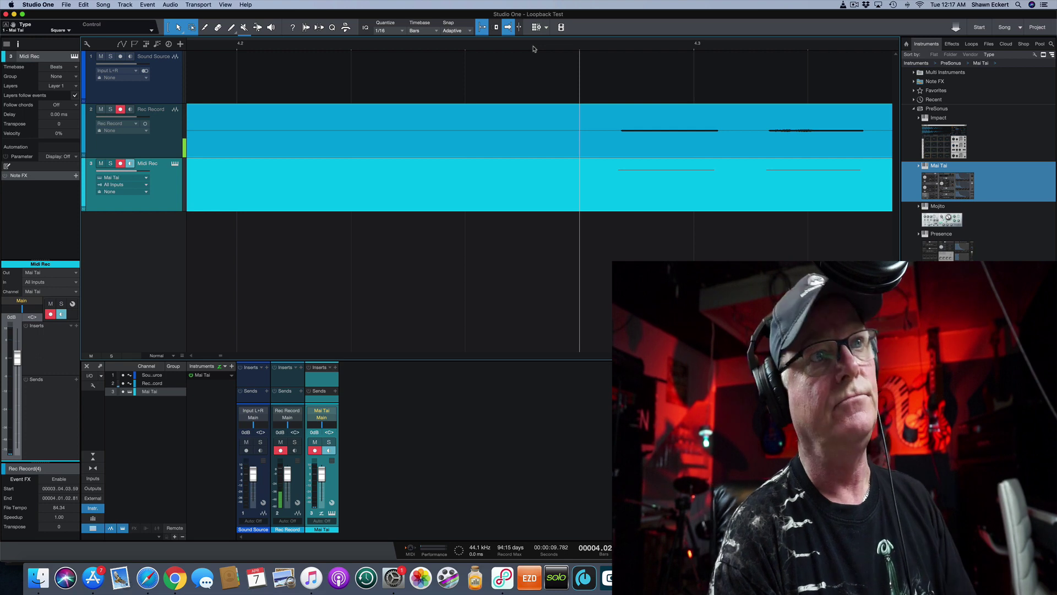
key(e)
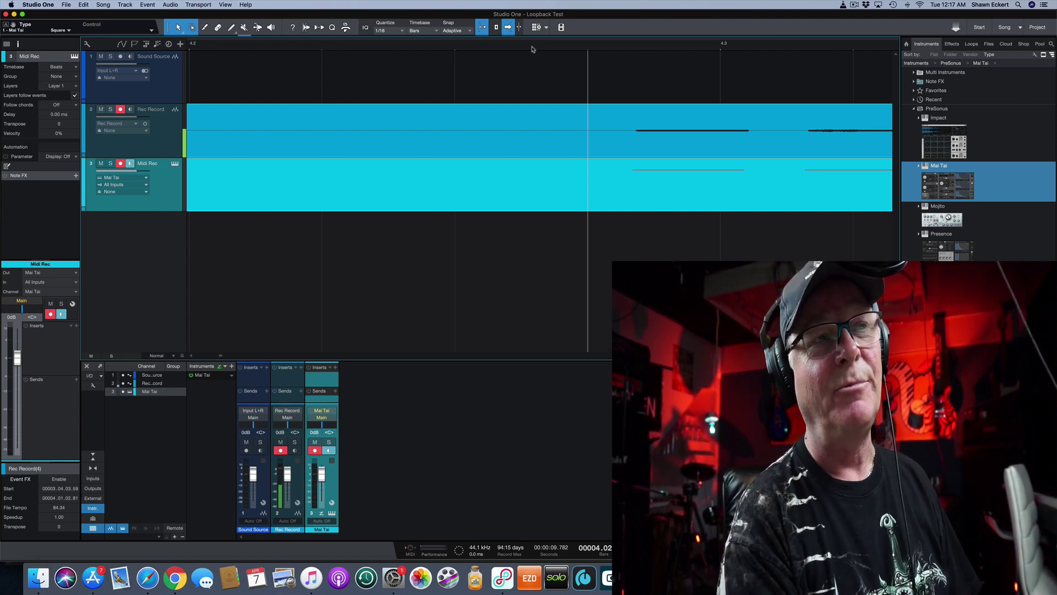
click(638, 48)
click(555, 48)
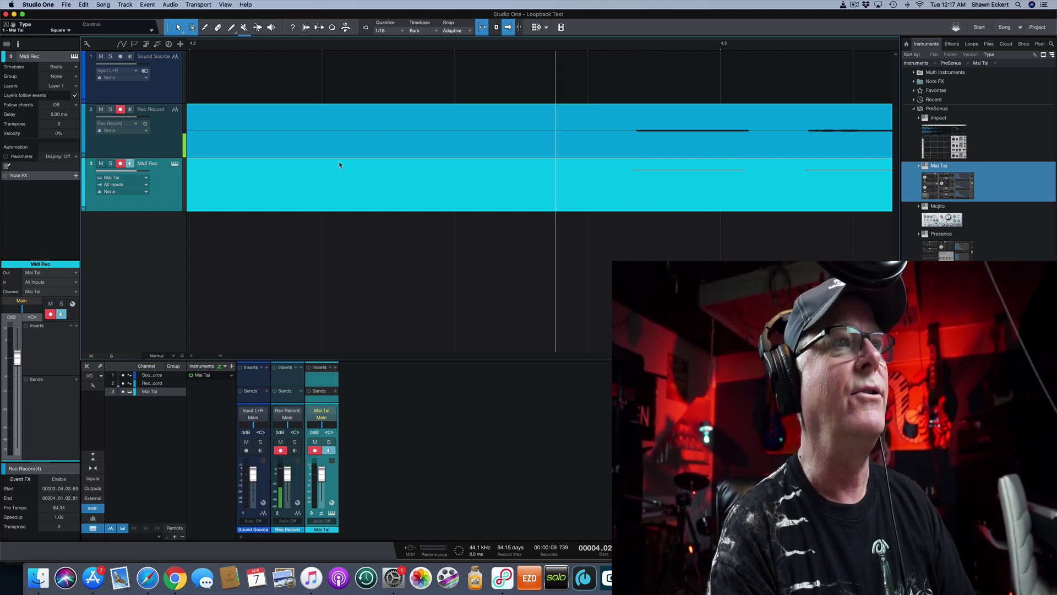
click(410, 129)
click(440, 48)
key(Tab)
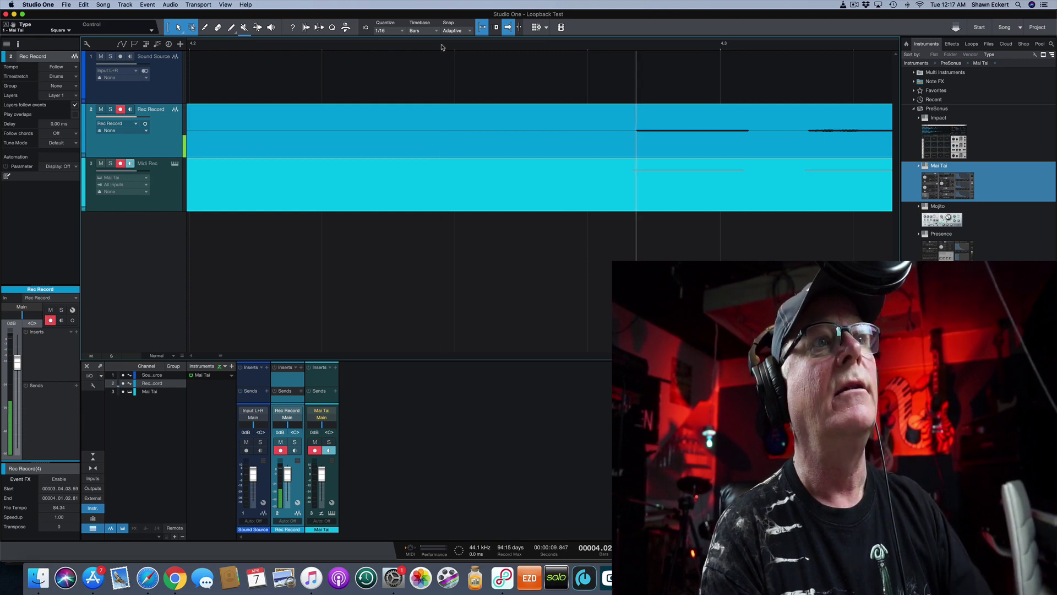